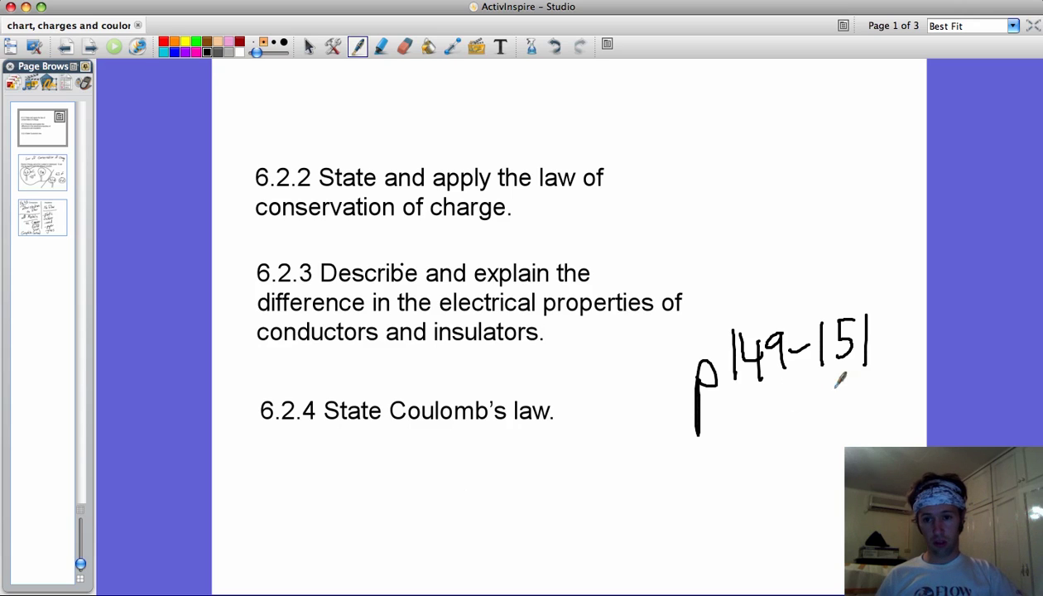
Underline p149-151 on page 1, then handwrite 'Law of Conservation of Charge' atop page 2
mouse_move(892, 378)
left_mouse_down()
mouse_move(873, 377)
mouse_move(705, 466)
left_mouse_up()
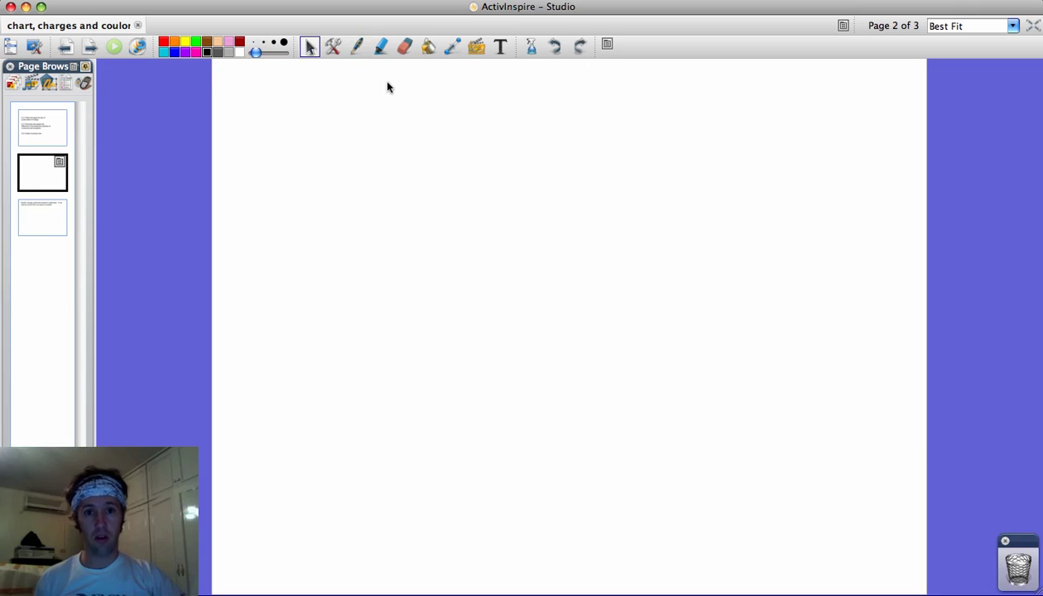
left_click_drag(379, 80, 384, 121)
left_click(358, 48)
mouse_move(328, 99)
left_mouse_down()
mouse_move(374, 111)
mouse_move(439, 86)
mouse_move(463, 100)
left_mouse_up()
mouse_move(530, 92)
left_mouse_down()
mouse_move(550, 106)
mouse_move(617, 100)
mouse_move(652, 77)
mouse_move(719, 95)
mouse_move(838, 86)
mouse_move(831, 105)
mouse_move(864, 103)
mouse_move(884, 128)
mouse_move(900, 117)
left_mouse_up()
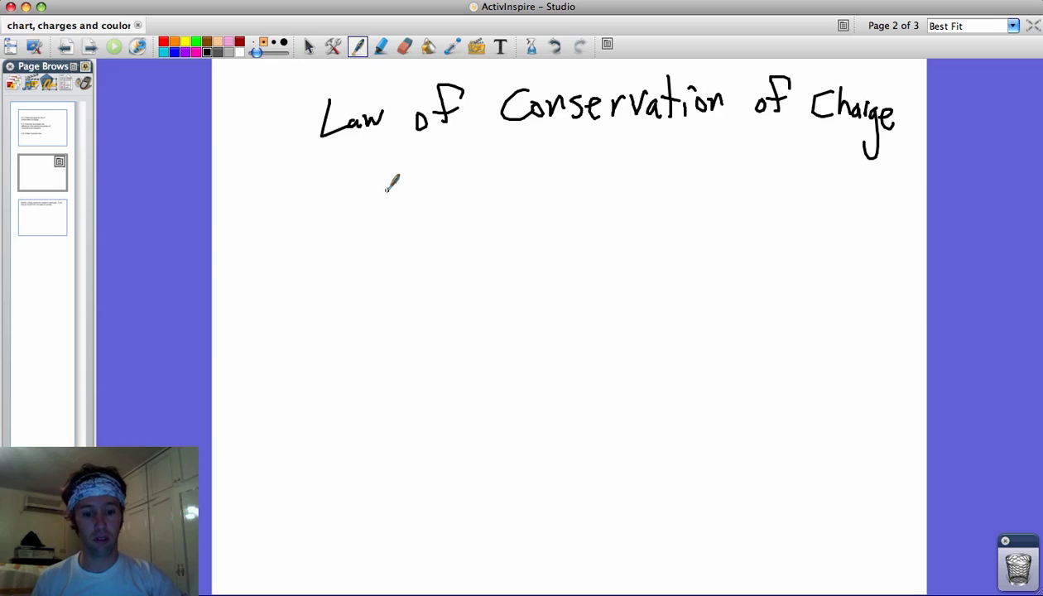
Paste the charge-conservation statement and position it below the handwritten title
type("Electric Charge cannot be created or destroyed.  It can only be moved from one place to another.")
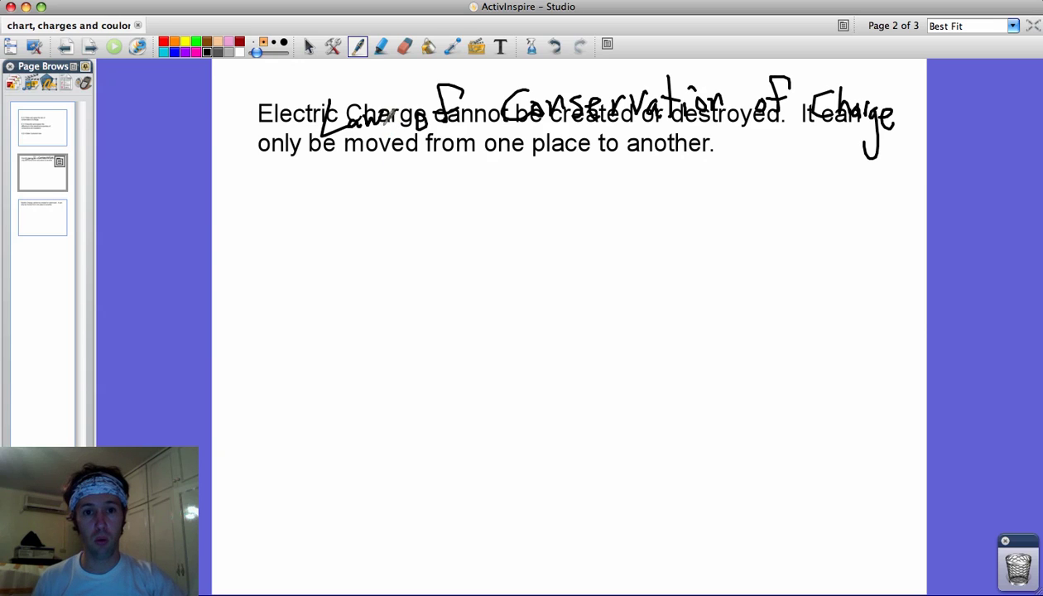
left_click(309, 47)
left_click_drag(296, 122, 290, 212)
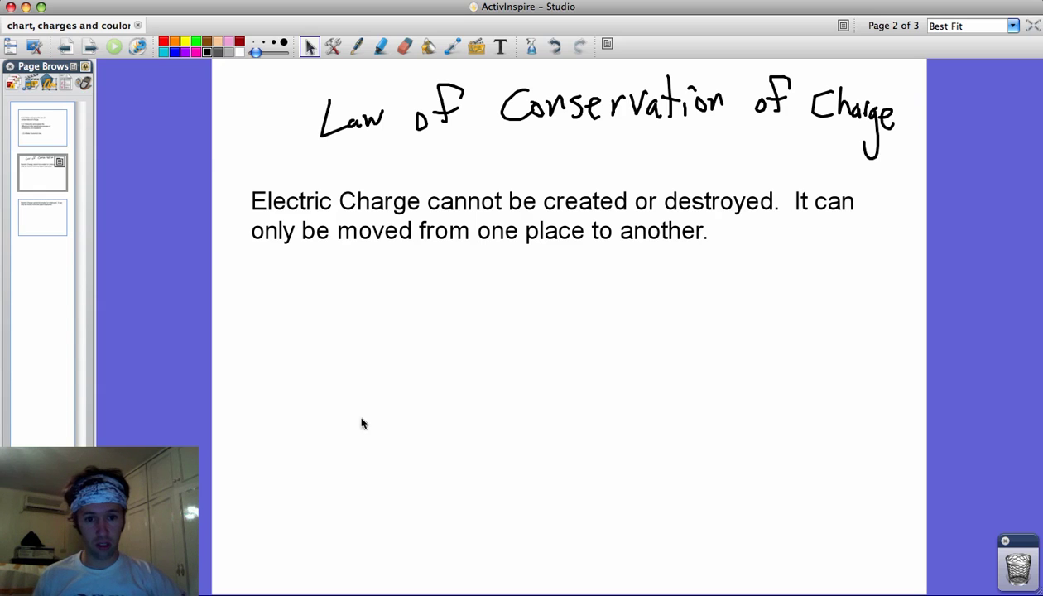
key("super+z")
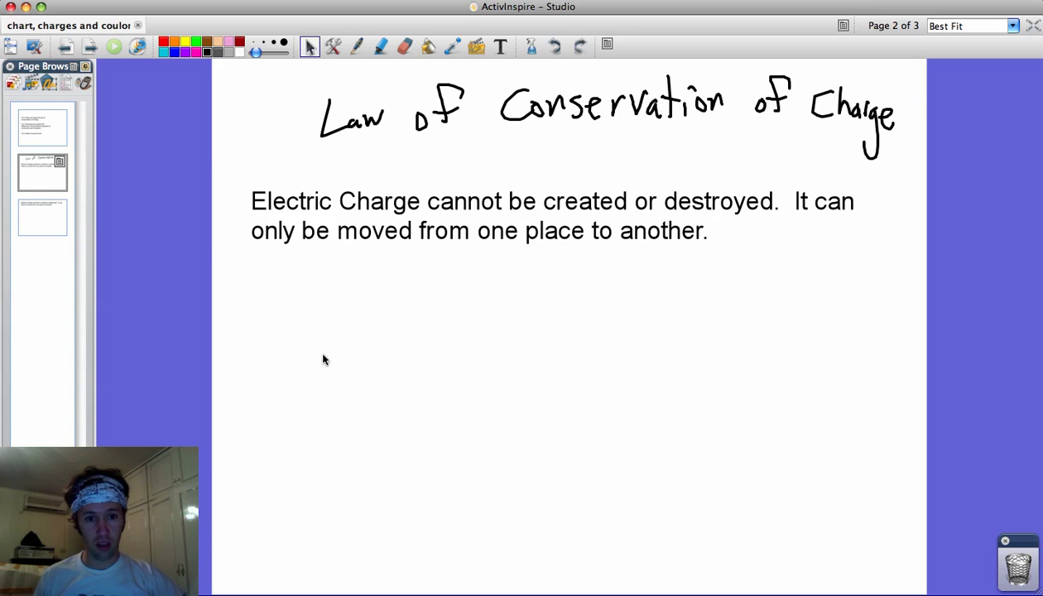
Draw a sphere on a stand labelled 6.2 µC with ×10⁻⁶ beside it
left_click(357, 43)
mouse_move(326, 347)
left_mouse_down()
mouse_move(324, 441)
mouse_move(340, 438)
mouse_move(383, 323)
mouse_move(316, 359)
mouse_move(331, 357)
left_mouse_up()
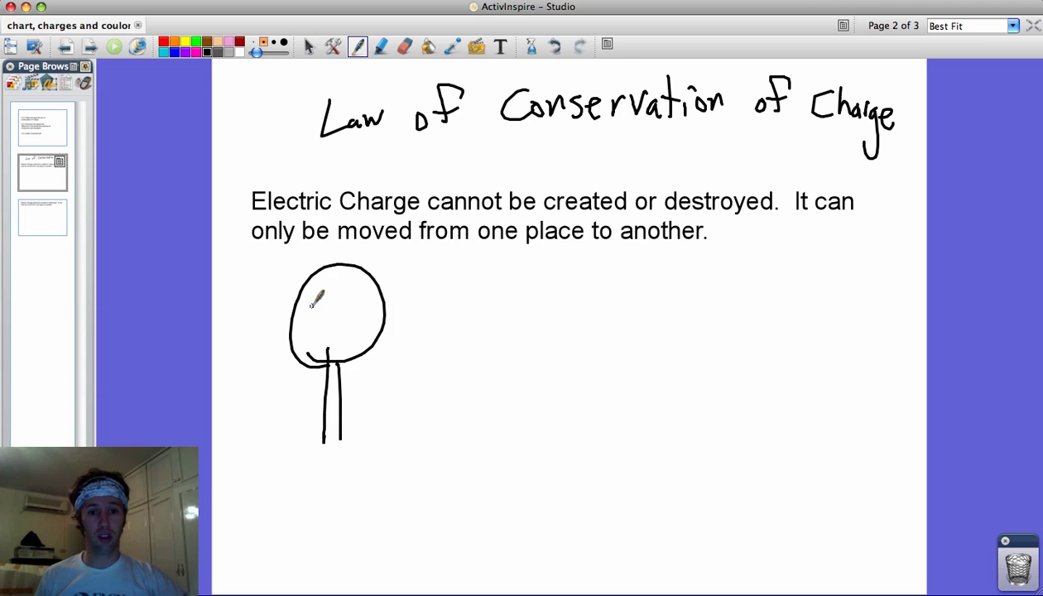
mouse_move(312, 305)
left_mouse_down()
mouse_move(315, 319)
mouse_move(363, 330)
mouse_move(410, 298)
mouse_move(413, 319)
mouse_move(446, 310)
left_mouse_up()
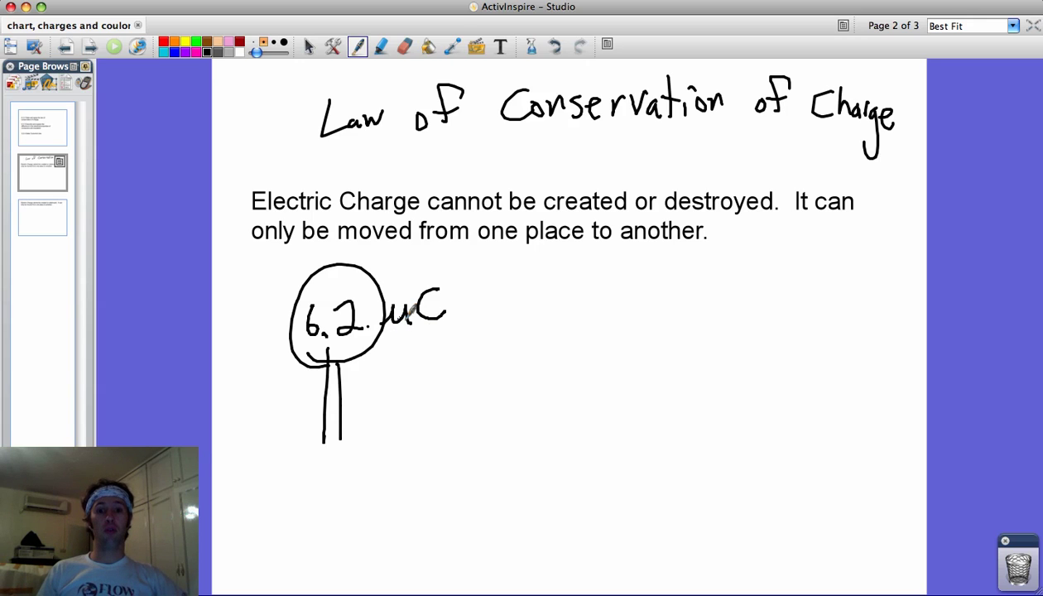
left_click_drag(381, 377, 396, 396)
left_click_drag(395, 377, 380, 396)
left_click_drag(407, 348, 406, 408)
mouse_move(424, 359)
left_mouse_down()
mouse_move(440, 353)
mouse_move(451, 364)
left_mouse_up()
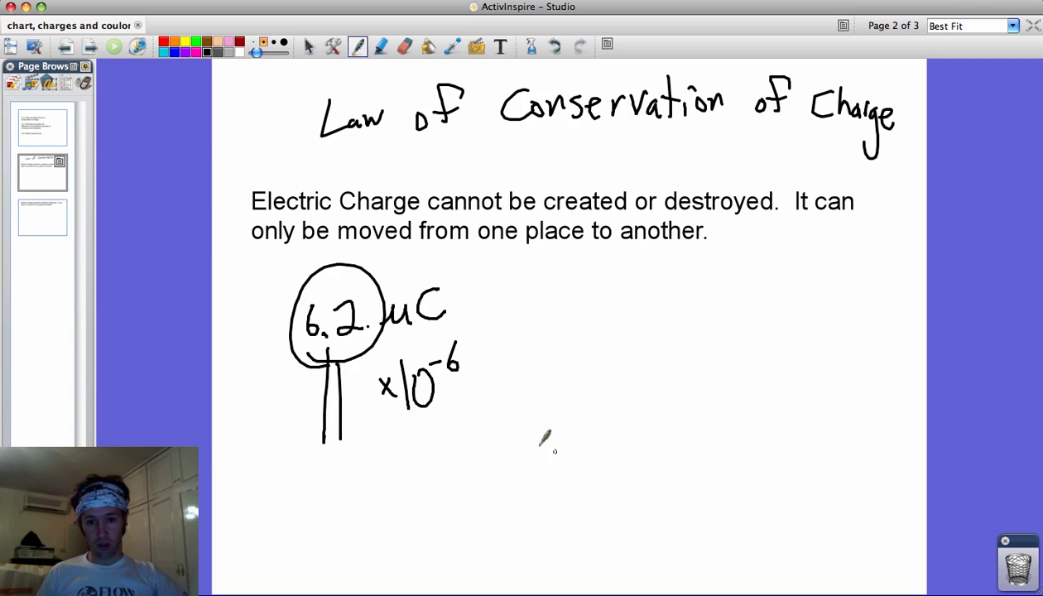
Draw a second sphere on a stand labelled 0 and a diagonal divider
mouse_move(537, 452)
left_mouse_down()
mouse_move(539, 373)
mouse_move(554, 407)
mouse_move(557, 353)
mouse_move(598, 265)
mouse_move(503, 313)
mouse_move(560, 355)
left_mouse_up()
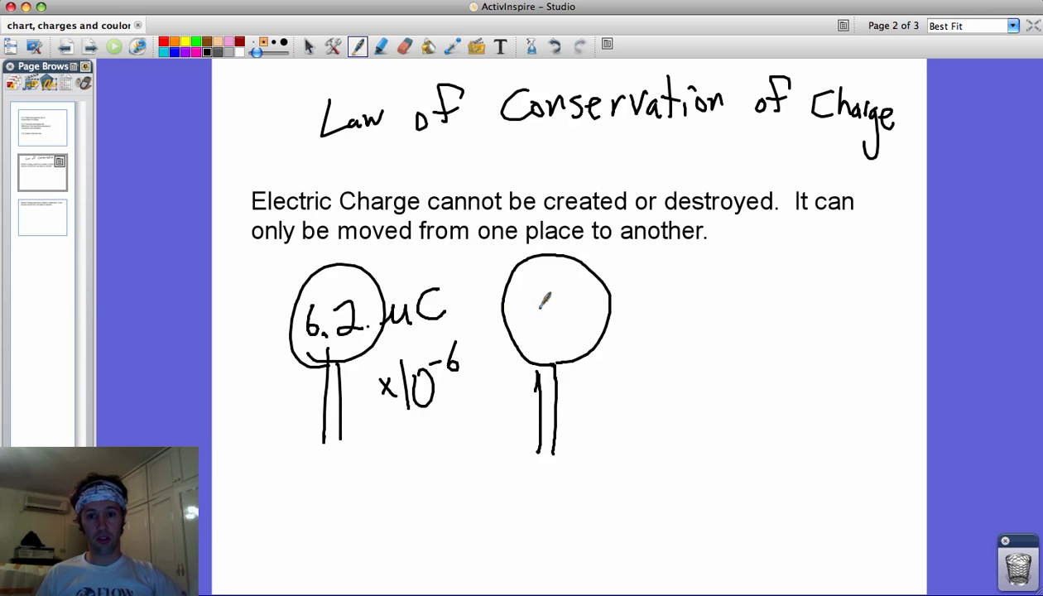
left_click_drag(542, 304, 589, 330)
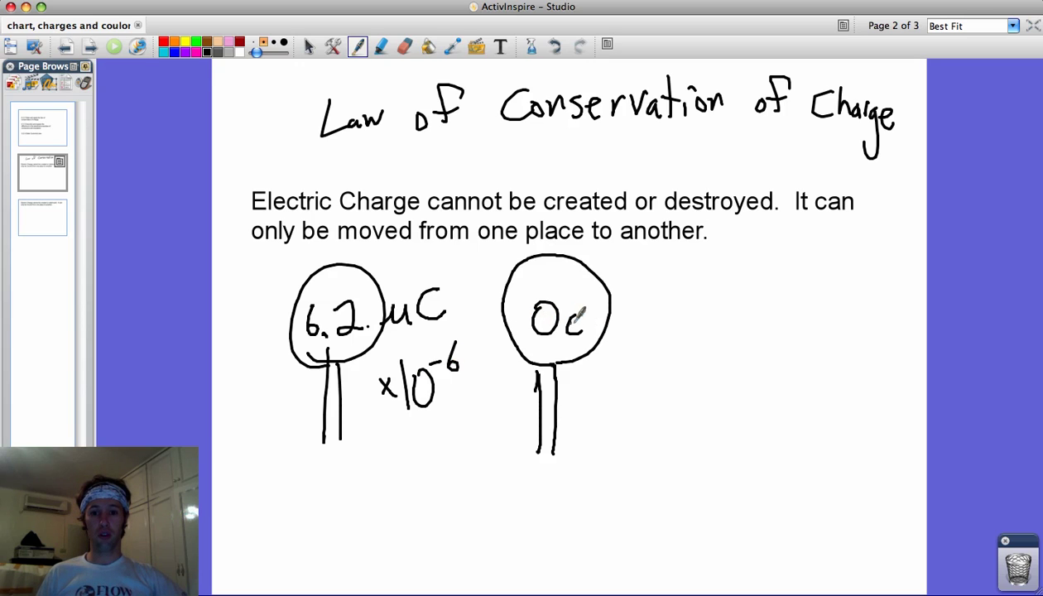
left_click_drag(577, 311, 576, 319)
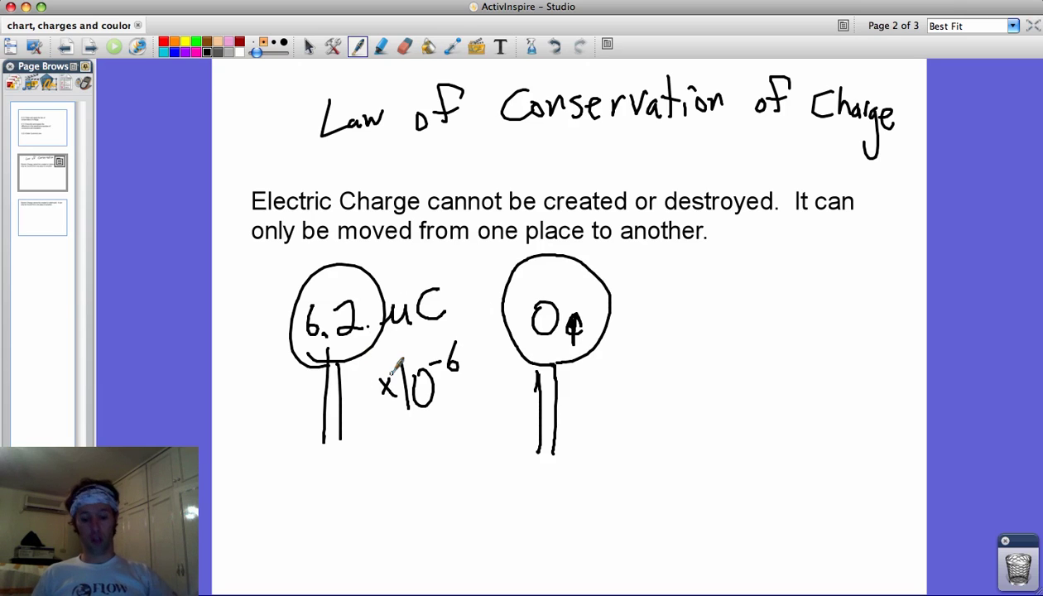
left_click_drag(733, 282, 547, 547)
Draw two spheres labelled 3.1 µC each and circle the original pair
mouse_move(701, 544)
left_mouse_down()
mouse_move(711, 467)
mouse_move(721, 472)
mouse_move(713, 468)
mouse_move(730, 459)
left_mouse_up()
mouse_move(857, 399)
left_mouse_down()
mouse_move(857, 478)
mouse_move(837, 405)
left_mouse_up()
left_click_drag(680, 425, 679, 450)
left_click(701, 449)
mouse_move(713, 420)
left_mouse_down()
mouse_move(712, 449)
mouse_move(760, 446)
left_mouse_up()
mouse_move(819, 429)
left_mouse_down()
mouse_move(845, 452)
mouse_move(879, 437)
mouse_move(902, 452)
left_mouse_up()
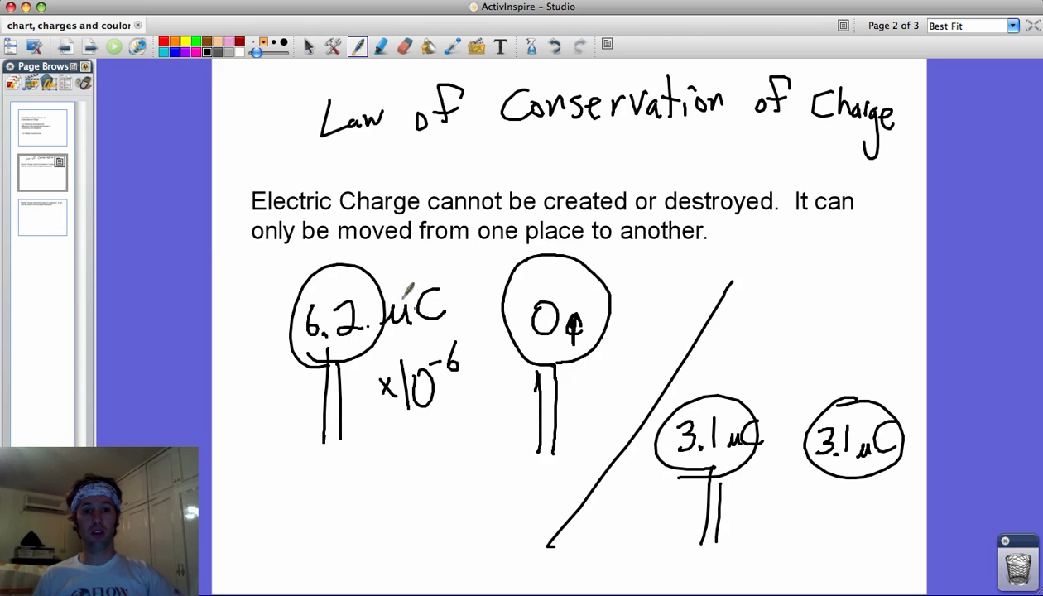
mouse_move(377, 242)
left_mouse_down()
mouse_move(314, 241)
mouse_move(364, 492)
mouse_move(625, 445)
mouse_move(435, 240)
mouse_move(319, 257)
left_mouse_up()
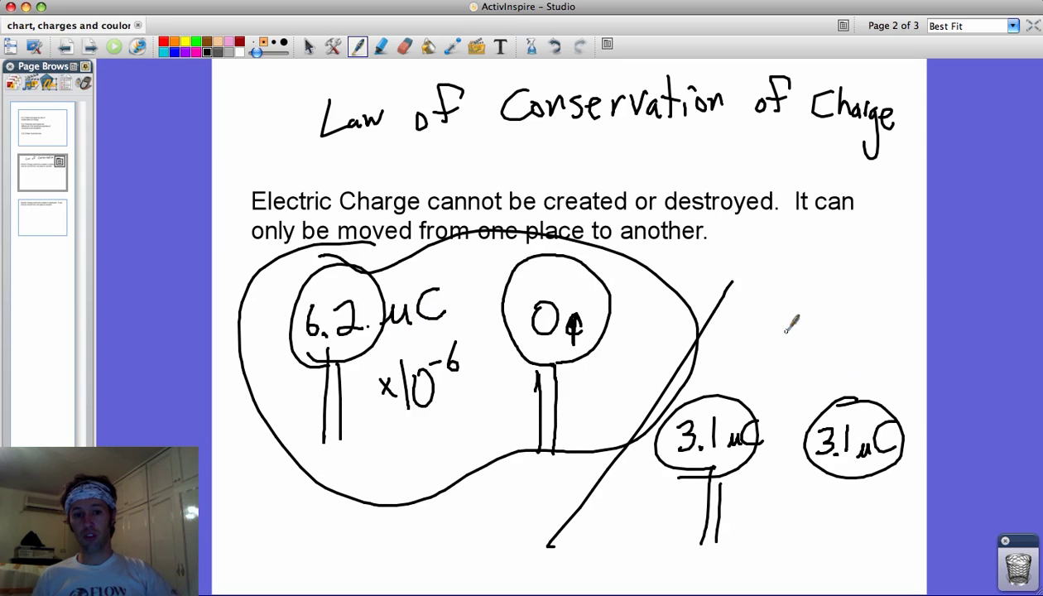
mouse_move(785, 330)
left_mouse_down()
mouse_move(782, 353)
mouse_move(819, 359)
mouse_move(841, 356)
mouse_move(863, 330)
mouse_move(880, 331)
mouse_move(876, 340)
left_mouse_up()
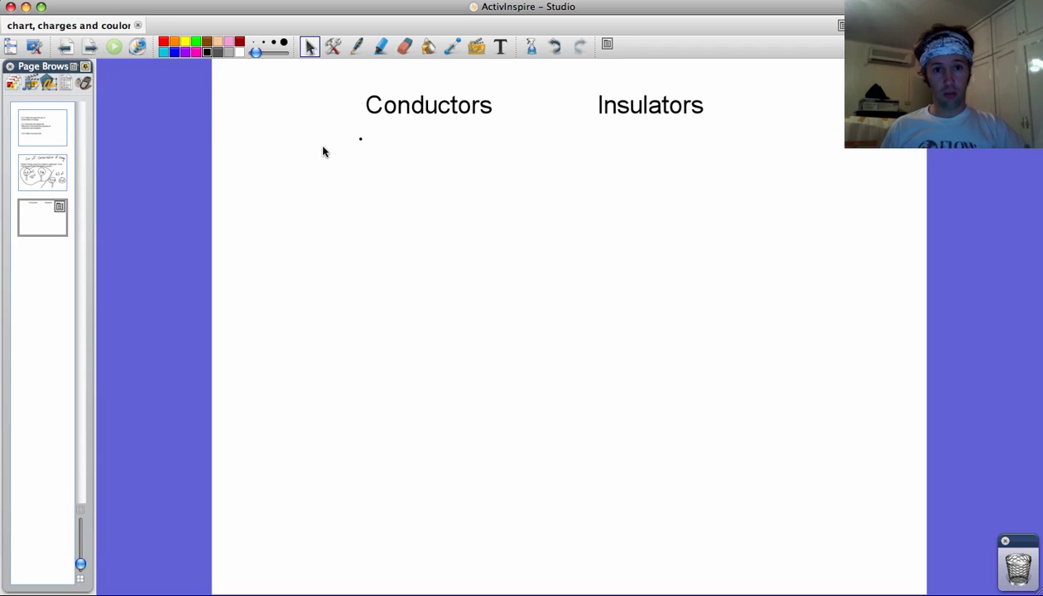
Write 'allow electrons to flow' under Conductors, a vertical divider, and 'No flow' under Insulators
left_click(356, 45)
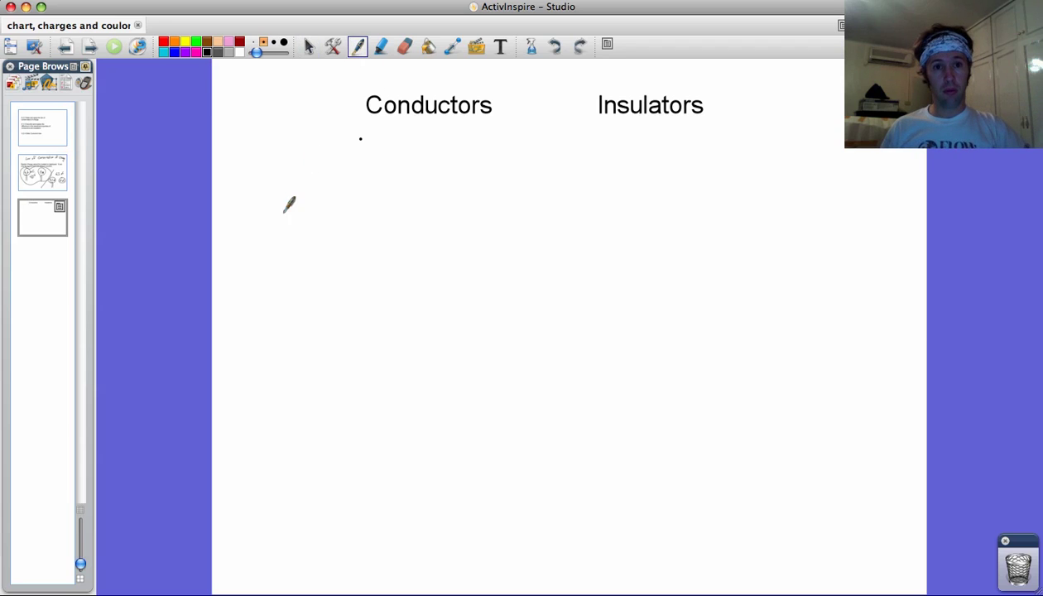
mouse_move(288, 184)
left_mouse_down()
mouse_move(275, 210)
mouse_move(306, 152)
mouse_move(400, 152)
mouse_move(420, 172)
mouse_move(490, 143)
mouse_move(503, 158)
mouse_move(524, 141)
mouse_move(351, 245)
mouse_move(378, 236)
left_mouse_up()
mouse_move(419, 192)
left_mouse_down()
mouse_move(470, 217)
mouse_move(494, 186)
left_mouse_up()
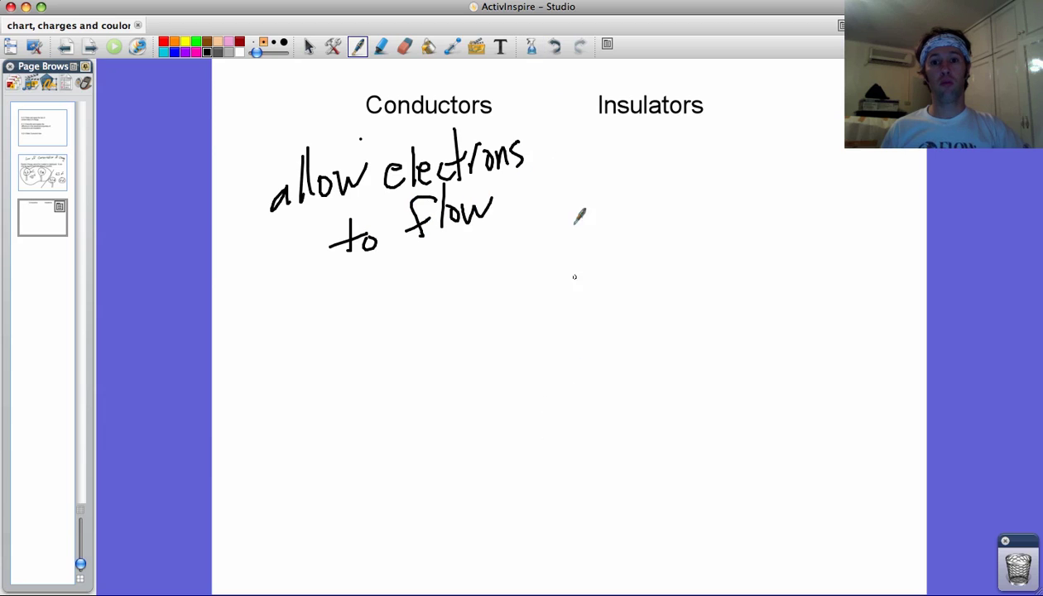
left_click_drag(547, 130, 551, 486)
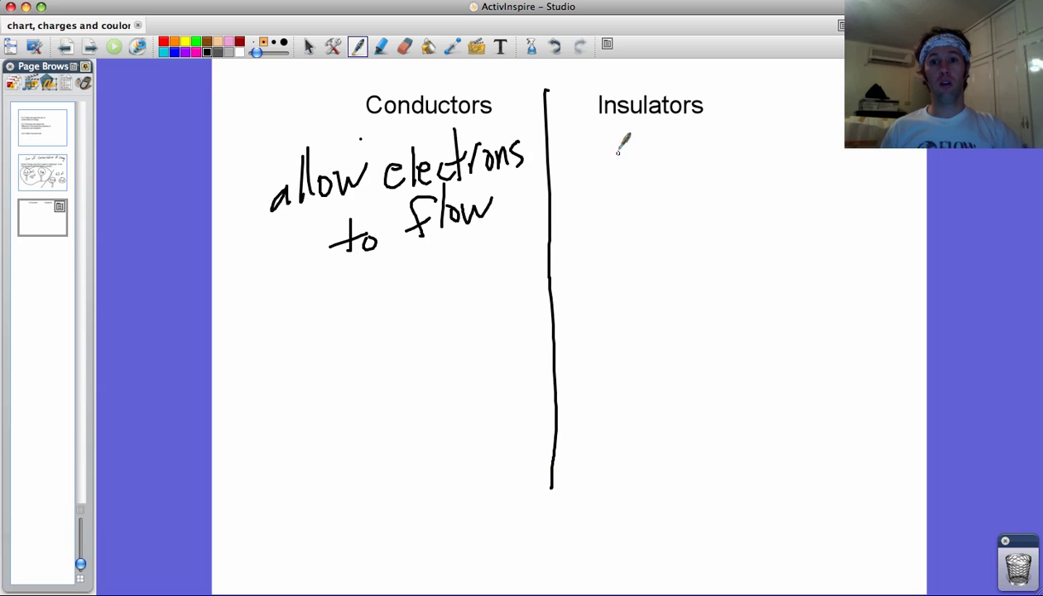
mouse_move(589, 195)
left_mouse_down()
mouse_move(631, 142)
mouse_move(635, 188)
left_mouse_up()
mouse_move(686, 139)
left_mouse_down()
mouse_move(656, 189)
mouse_move(672, 176)
left_mouse_up()
mouse_move(697, 139)
left_mouse_down()
mouse_move(695, 187)
mouse_move(712, 164)
mouse_move(732, 179)
mouse_move(742, 159)
left_mouse_up()
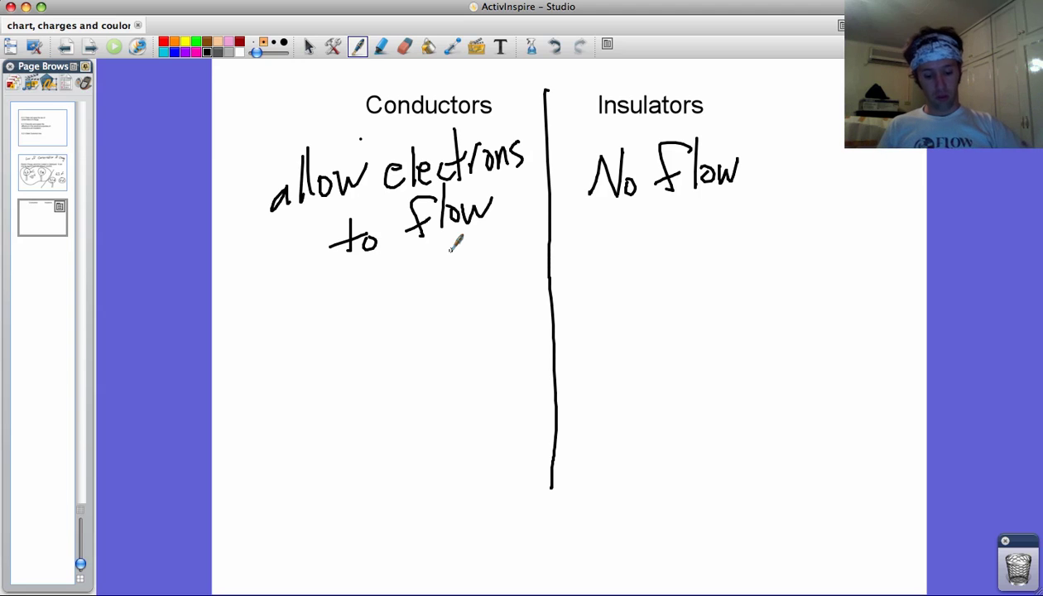
Rule a line under the conductors description and begin writing 'all Metals'
left_click_drag(524, 265, 226, 282)
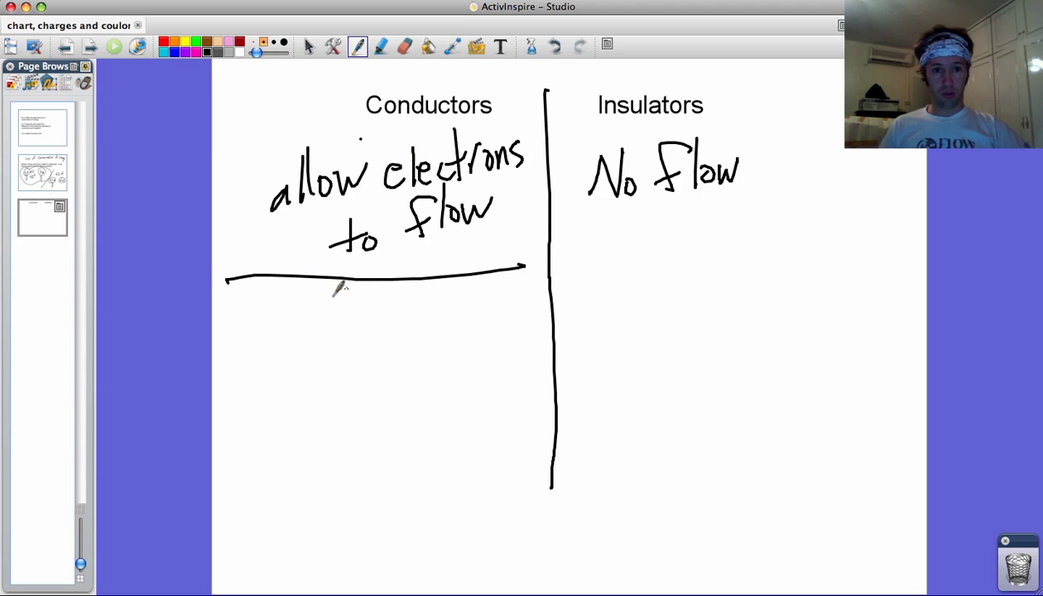
left_click_drag(276, 334, 297, 331)
left_click_drag(300, 331, 393, 314)
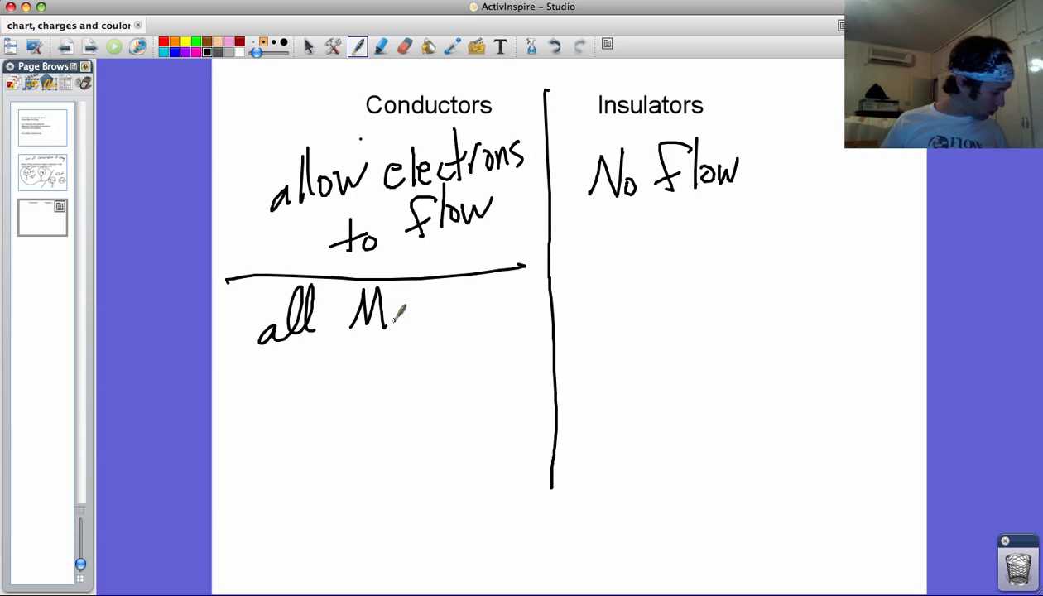
Write an underlined 'Fig 6.6' at the top left
mouse_move(247, 84)
left_mouse_down()
mouse_move(244, 138)
mouse_move(259, 77)
left_mouse_up()
left_click_drag(240, 116, 257, 107)
left_click_drag(263, 116, 270, 161)
mouse_move(304, 73)
left_mouse_down()
mouse_move(303, 101)
mouse_move(340, 96)
left_mouse_up()
left_click(325, 105)
left_click_drag(240, 174, 335, 116)
Finish writing 'all Metals' and underline it
mouse_move(386, 315)
left_mouse_down()
mouse_move(414, 305)
mouse_move(406, 335)
left_mouse_up()
mouse_move(424, 284)
left_mouse_down()
mouse_move(424, 329)
mouse_move(436, 307)
left_mouse_up()
left_click_drag(447, 308, 447, 323)
left_click_drag(454, 280, 452, 331)
mouse_move(482, 291)
left_mouse_down()
mouse_move(474, 335)
mouse_move(289, 385)
mouse_move(342, 422)
left_mouse_up()
List conductor examples: Copper, Gold, Silver and Graphite (carbon)
left_click(324, 410)
left_click_drag(348, 421, 358, 404)
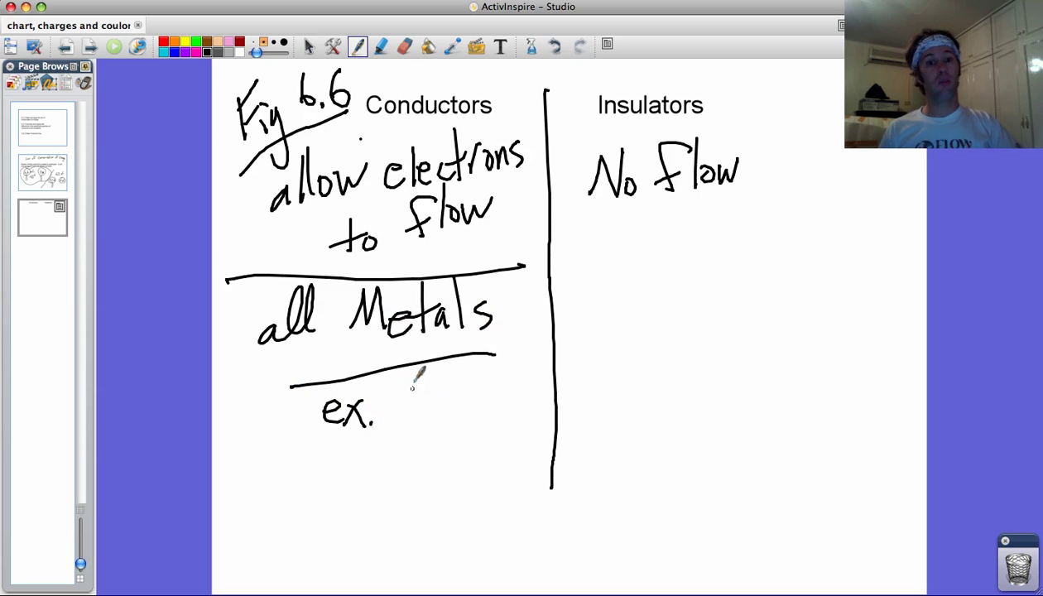
mouse_move(421, 377)
left_mouse_down()
mouse_move(427, 416)
mouse_move(460, 386)
mouse_move(492, 386)
mouse_move(511, 406)
mouse_move(530, 383)
left_mouse_up()
mouse_move(410, 473)
left_mouse_down()
mouse_move(427, 431)
mouse_move(451, 432)
mouse_move(452, 457)
mouse_move(489, 455)
mouse_move(507, 414)
mouse_move(510, 463)
left_mouse_up()
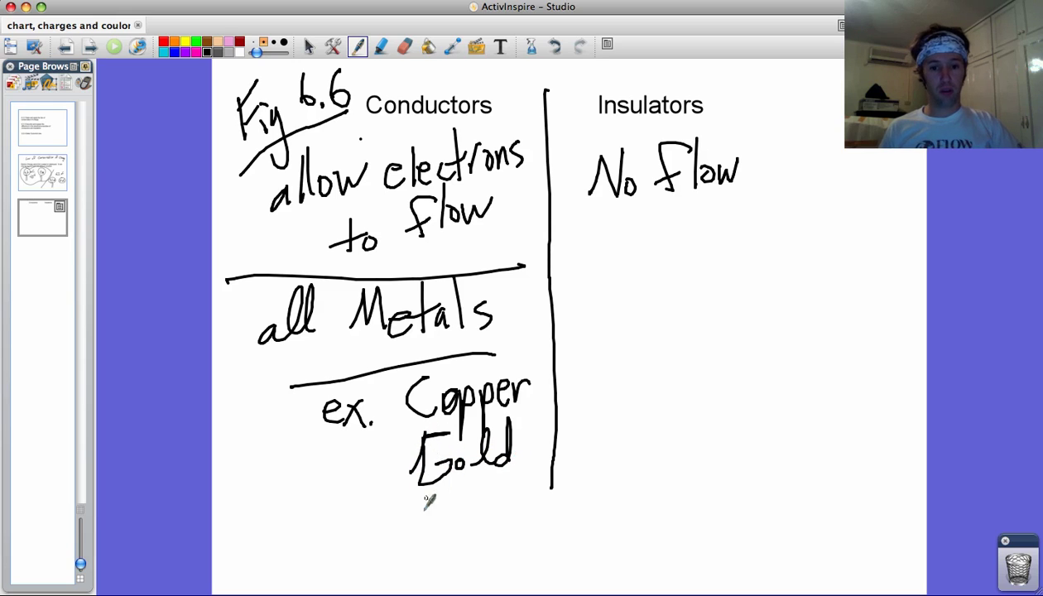
left_click_drag(430, 505, 516, 499)
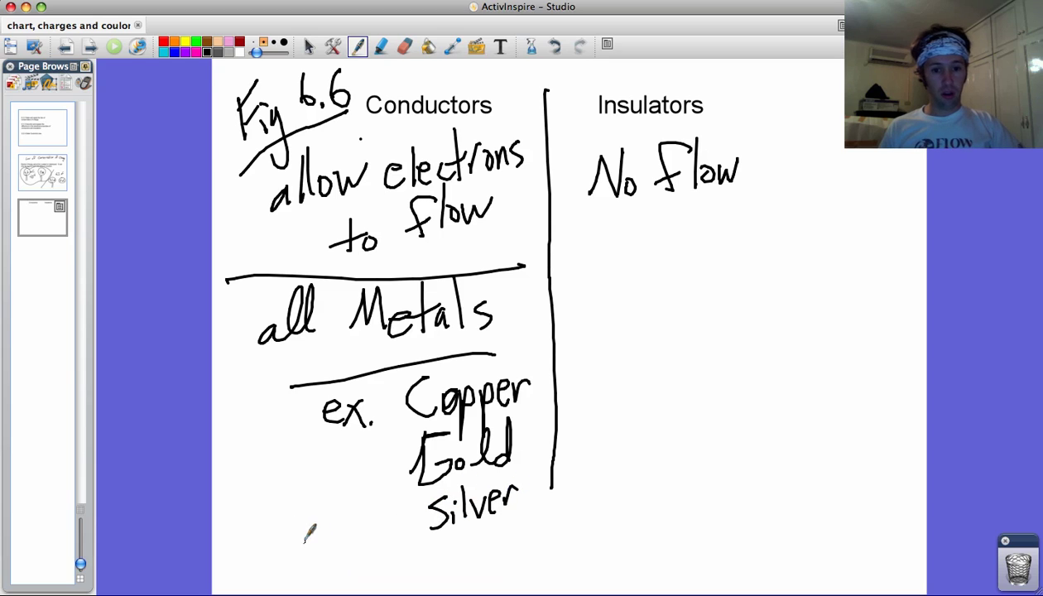
mouse_move(291, 533)
left_mouse_down()
mouse_move(299, 551)
mouse_move(345, 553)
mouse_move(366, 551)
mouse_move(383, 528)
mouse_move(443, 568)
mouse_move(521, 538)
mouse_move(531, 571)
left_mouse_up()
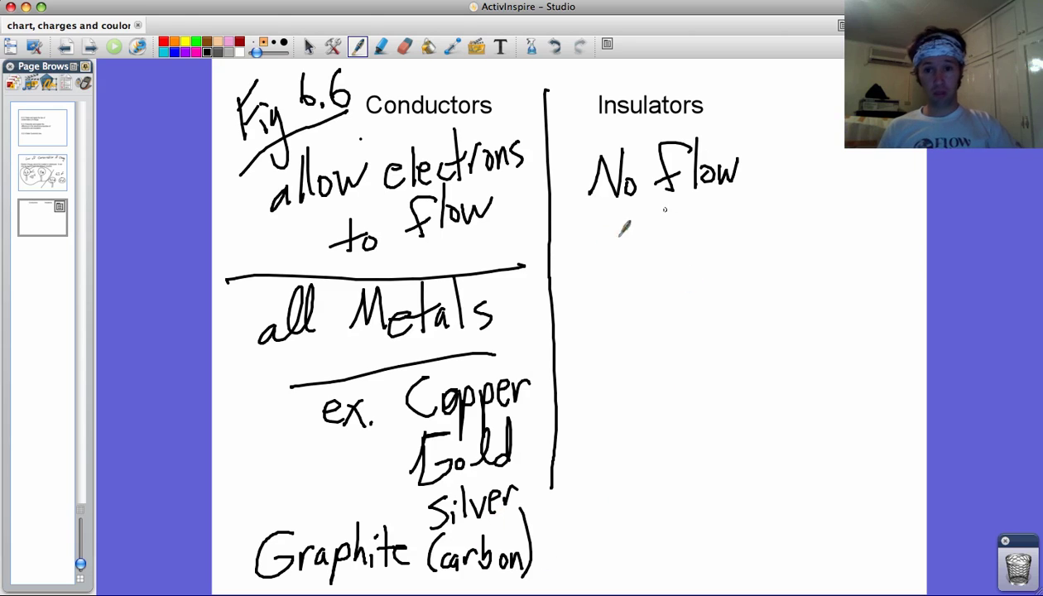
Underline 'No flow' and list plastic and rubber as insulators
left_click_drag(577, 225, 771, 212)
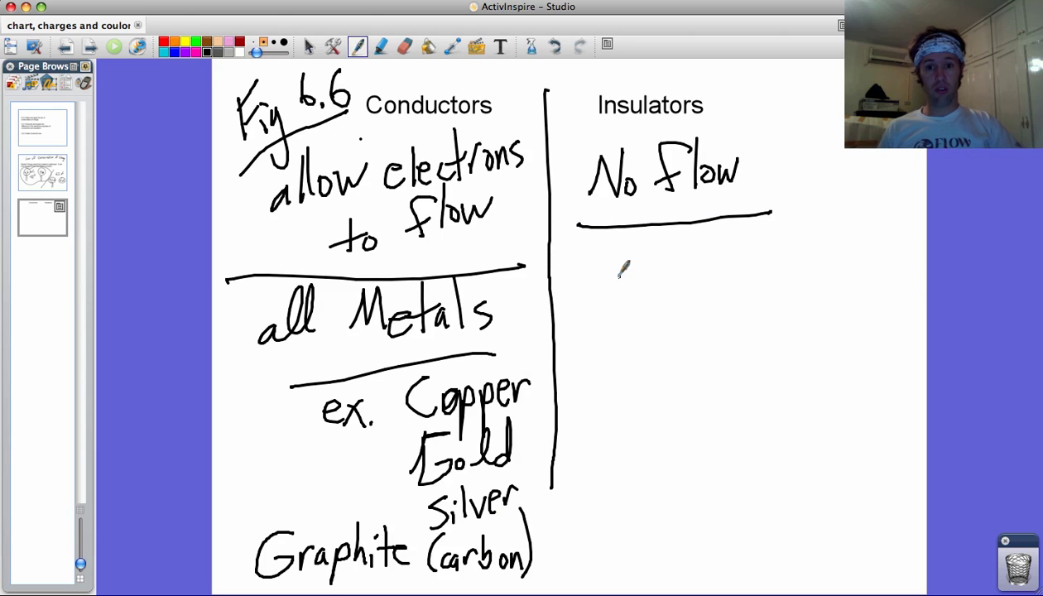
mouse_move(604, 303)
left_mouse_down()
mouse_move(640, 236)
mouse_move(654, 269)
mouse_move(703, 261)
left_mouse_up()
left_click_drag(706, 264, 715, 286)
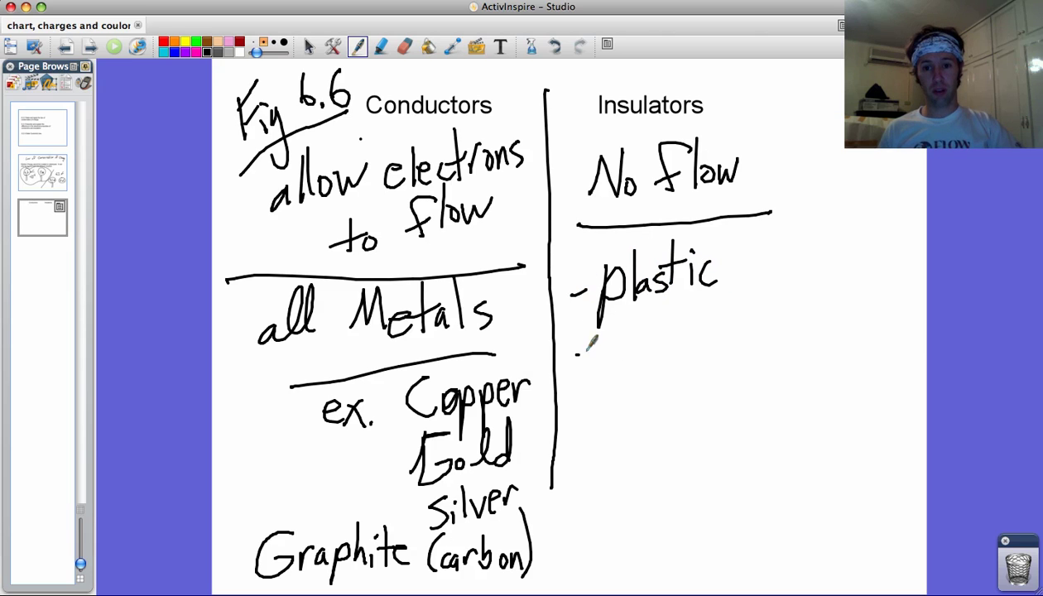
mouse_move(589, 348)
left_mouse_down()
mouse_move(619, 339)
mouse_move(637, 306)
mouse_move(652, 303)
mouse_move(684, 335)
mouse_move(719, 324)
left_mouse_up()
mouse_move(598, 411)
left_mouse_down()
mouse_move(643, 389)
mouse_move(674, 389)
left_mouse_up()
Add wood, paper and glass to the Insulators list
left_click_drag(697, 383, 703, 404)
left_click_drag(597, 468, 626, 466)
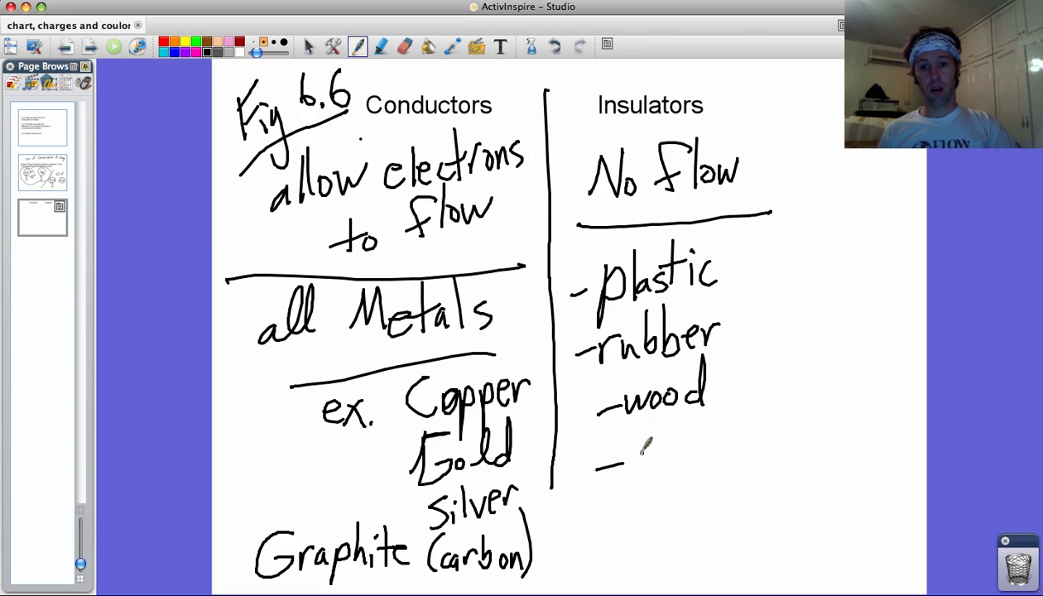
mouse_move(634, 437)
left_mouse_down()
mouse_move(691, 447)
mouse_move(717, 433)
left_mouse_up()
left_click_drag(599, 520, 628, 517)
left_click_drag(654, 497, 629, 557)
mouse_move(669, 486)
left_mouse_down()
mouse_move(661, 523)
mouse_move(716, 503)
mouse_move(734, 522)
left_mouse_up()
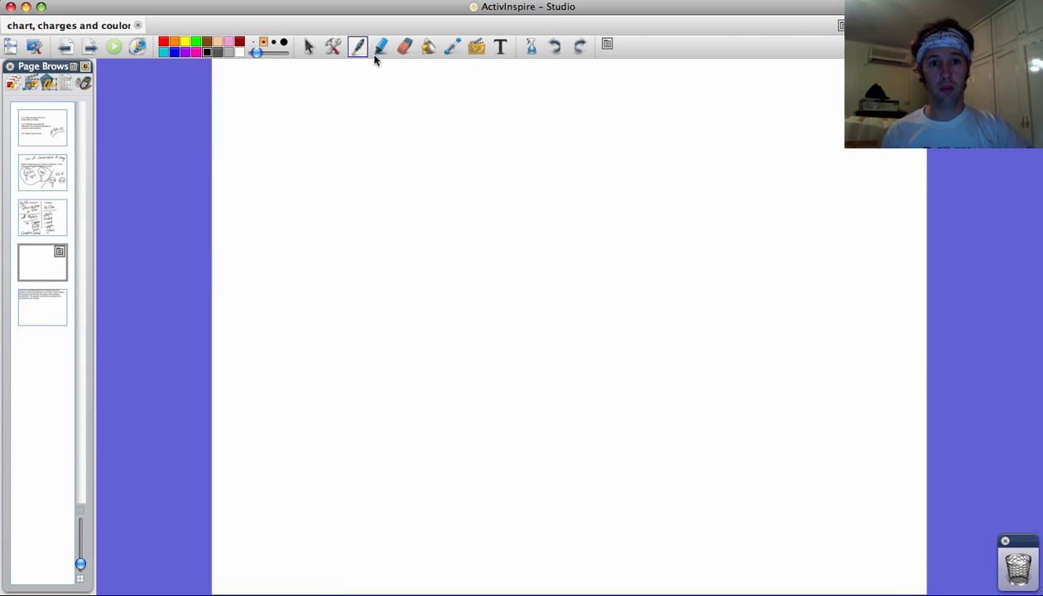
Handwrite the 'Coulomb's Law' title and the 'Fig 6.7' reference
left_click(358, 45)
mouse_move(424, 83)
left_mouse_down()
mouse_move(474, 120)
mouse_move(485, 101)
left_mouse_up()
mouse_move(491, 101)
left_mouse_down()
mouse_move(564, 84)
mouse_move(608, 101)
mouse_move(652, 91)
mouse_move(654, 74)
left_mouse_up()
left_click_drag(275, 165, 272, 196)
mouse_move(264, 169)
left_mouse_down()
mouse_move(296, 152)
mouse_move(296, 192)
mouse_move(320, 213)
mouse_move(307, 234)
left_mouse_up()
left_click(355, 178)
mouse_move(353, 155)
left_mouse_down()
mouse_move(348, 175)
mouse_move(390, 159)
mouse_move(385, 191)
left_mouse_up()
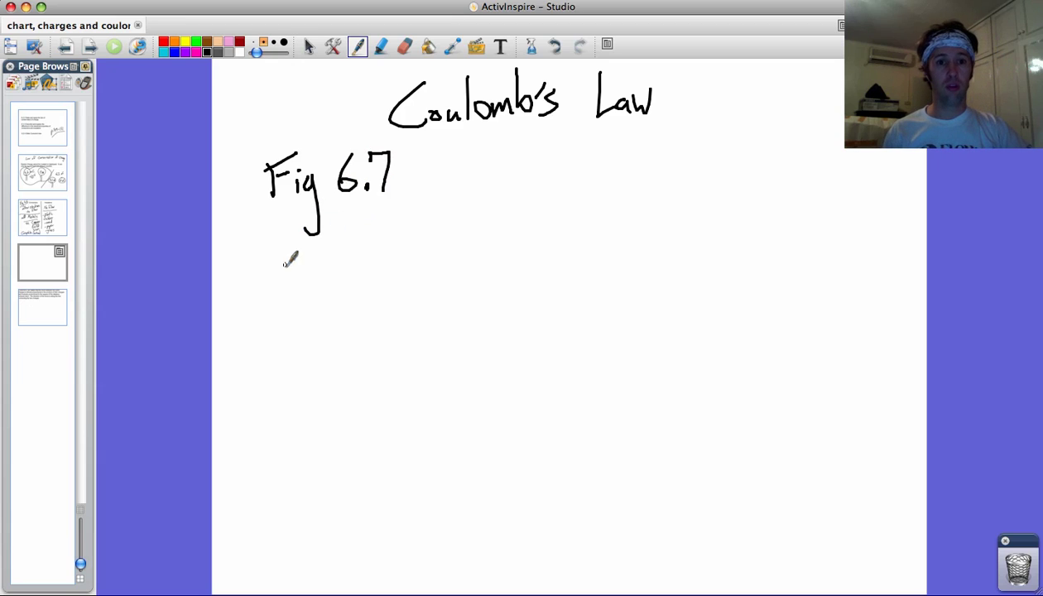
left_click(322, 287)
Draw two hanging rods, each marked with plus charges
mouse_move(326, 248)
left_mouse_down()
mouse_move(323, 317)
mouse_move(261, 315)
mouse_move(380, 331)
mouse_move(354, 312)
left_mouse_up()
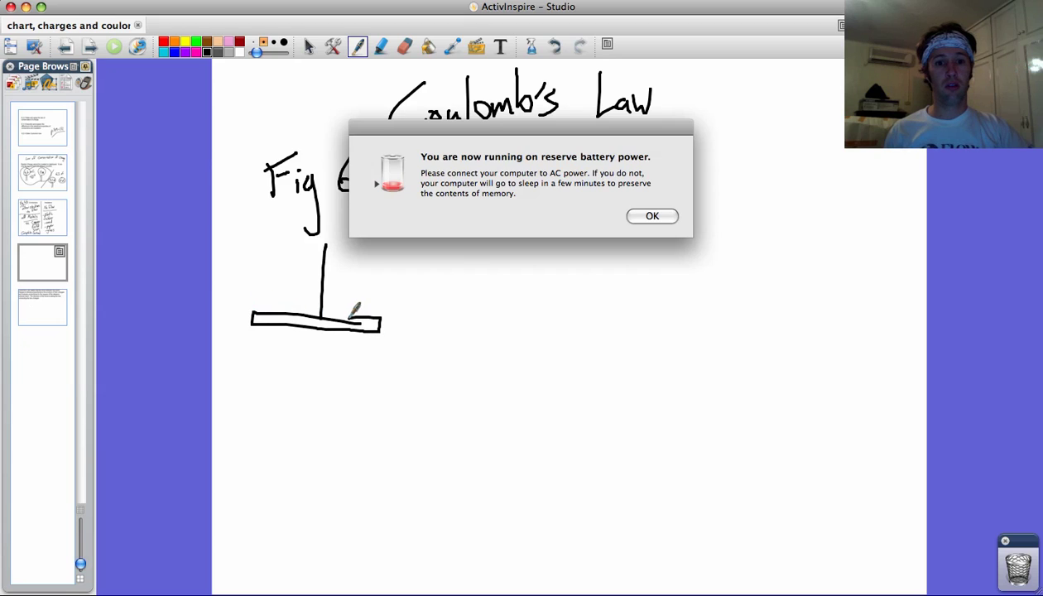
left_click(642, 216)
mouse_move(465, 217)
left_mouse_down()
mouse_move(481, 306)
mouse_move(430, 333)
mouse_move(478, 331)
mouse_move(530, 273)
mouse_move(500, 286)
left_mouse_up()
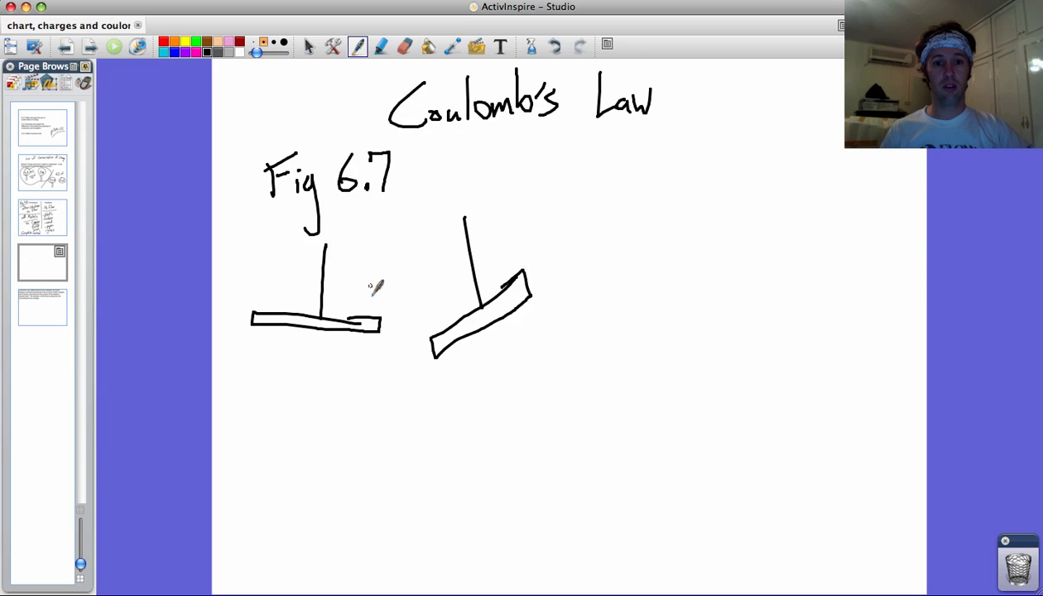
left_click_drag(370, 287, 371, 310)
left_click_drag(383, 298, 348, 307)
left_click_drag(325, 348, 325, 368)
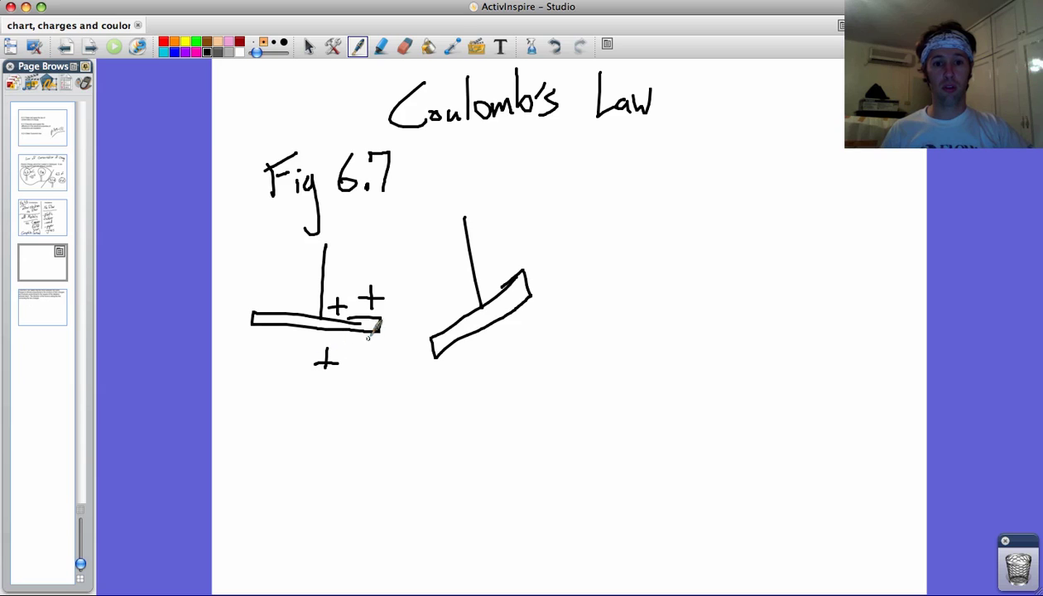
left_click_drag(369, 335, 365, 363)
left_click_drag(353, 352, 379, 350)
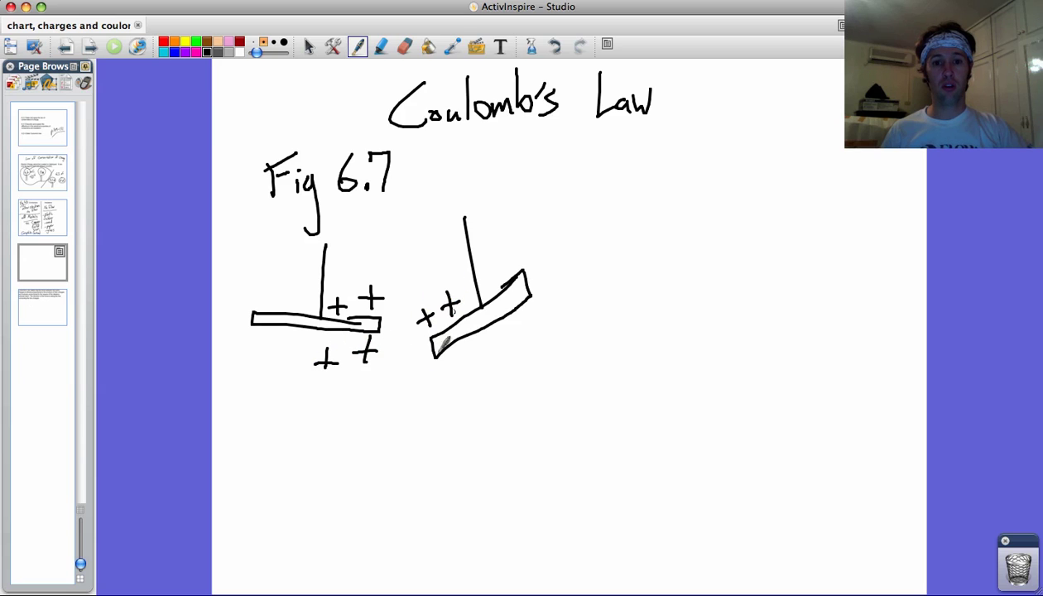
left_click_drag(420, 390, 420, 396)
left_click_drag(413, 392, 429, 382)
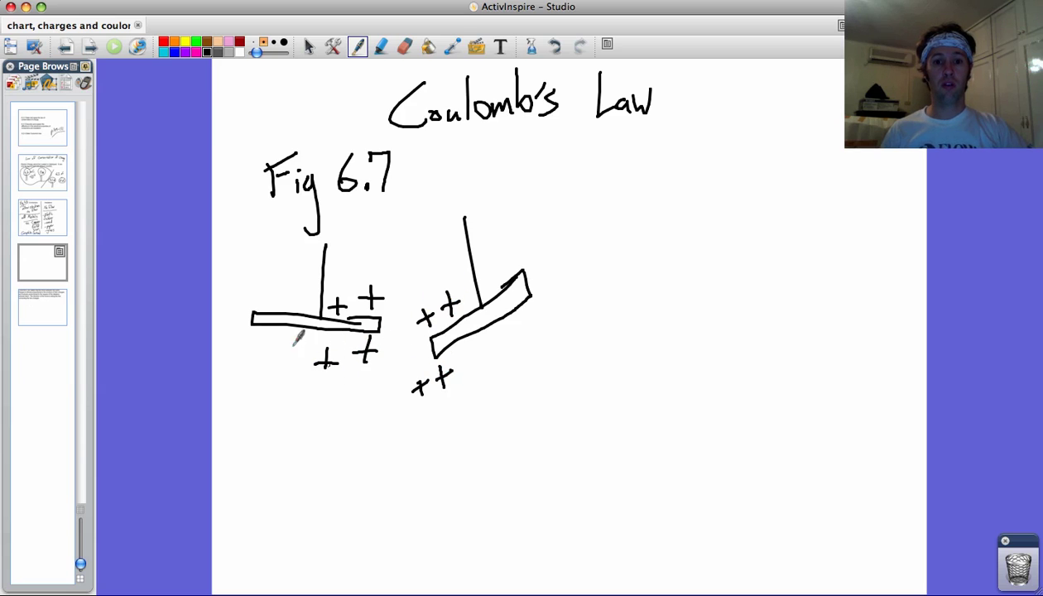
Add outward force arrows on both rods and label them 'repel'
mouse_move(298, 309)
left_mouse_down()
mouse_move(256, 263)
mouse_move(233, 258)
left_mouse_up()
mouse_move(233, 257)
left_mouse_down()
mouse_move(237, 280)
mouse_move(254, 261)
left_mouse_up()
left_click(496, 269)
left_click_drag(497, 269, 523, 198)
mouse_move(523, 198)
left_mouse_down()
mouse_move(502, 217)
mouse_move(525, 235)
left_mouse_up()
mouse_move(327, 420)
left_mouse_down()
mouse_move(343, 396)
mouse_move(363, 418)
left_mouse_up()
left_click(348, 399)
mouse_move(365, 389)
left_mouse_down()
mouse_move(362, 447)
mouse_move(364, 422)
mouse_move(389, 426)
left_mouse_up()
left_click_drag(395, 387, 396, 434)
Draw an opposite-charge rod pair labelled 'attract' with arrows pulling them together
left_click_drag(714, 201, 714, 276)
mouse_move(631, 291)
left_mouse_down()
mouse_move(747, 277)
mouse_move(638, 325)
left_mouse_up()
mouse_move(875, 224)
left_mouse_down()
mouse_move(869, 267)
mouse_move(793, 303)
mouse_move(904, 303)
mouse_move(875, 279)
left_mouse_up()
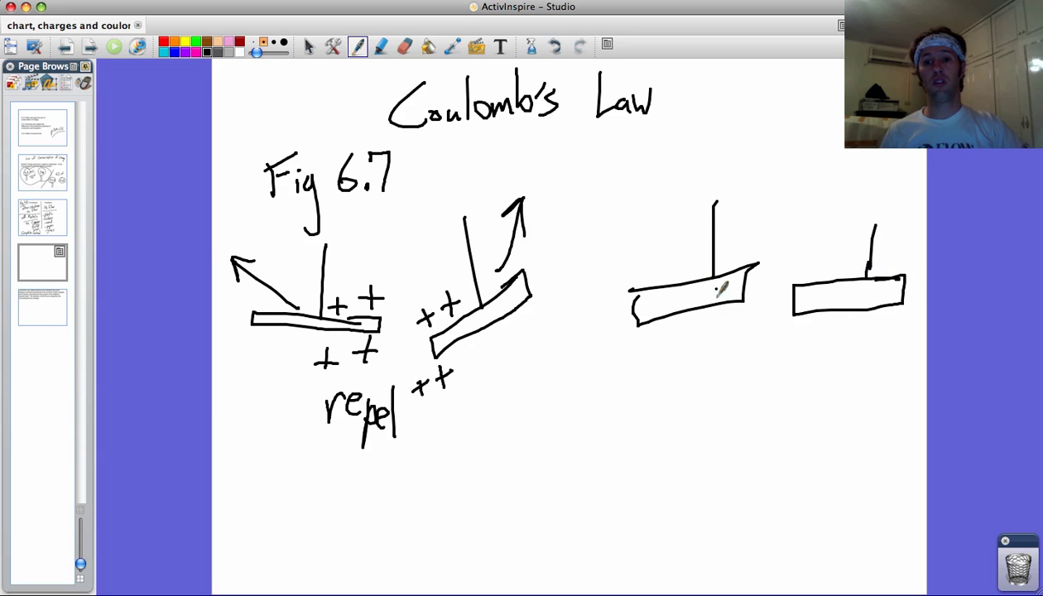
left_click_drag(660, 303, 679, 301)
left_click_drag(670, 291, 669, 311)
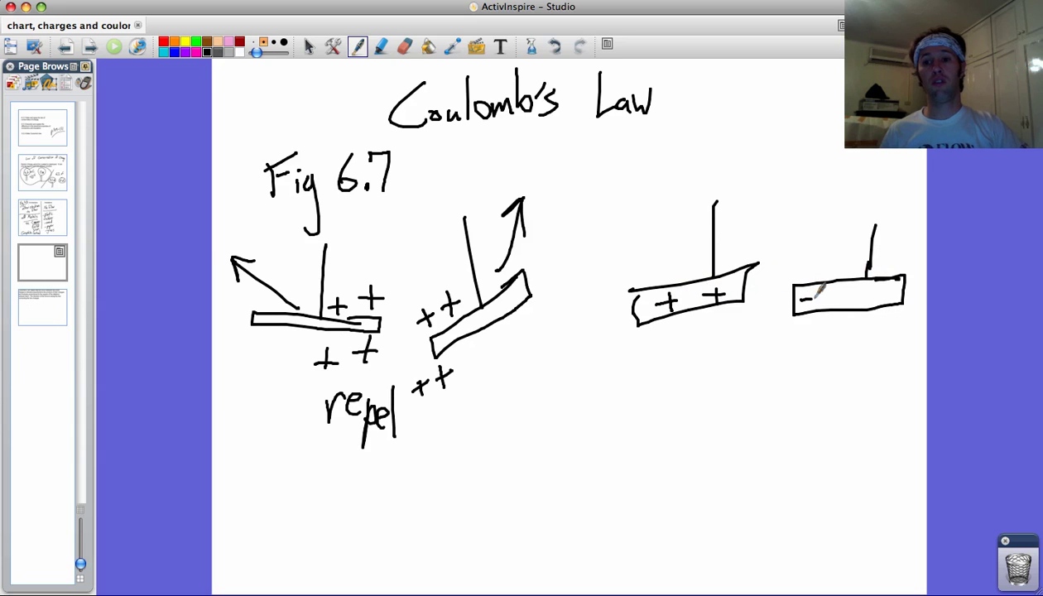
mouse_move(722, 362)
left_mouse_down()
mouse_move(794, 339)
mouse_move(816, 361)
left_mouse_up()
left_click_drag(831, 315, 830, 362)
left_click_drag(818, 341, 841, 336)
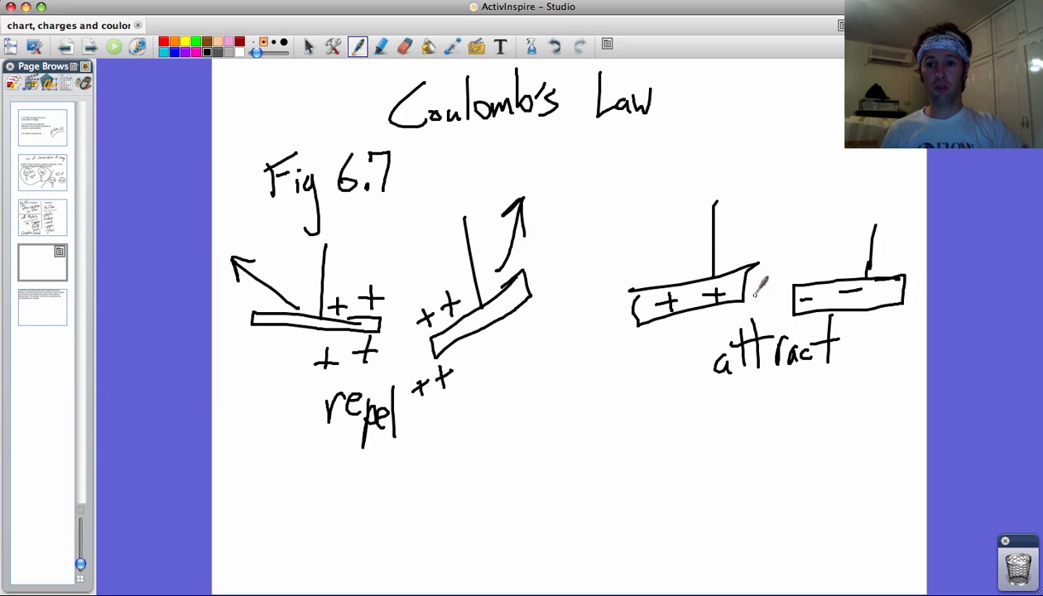
mouse_move(745, 284)
left_mouse_down()
mouse_move(771, 291)
mouse_move(770, 270)
left_mouse_up()
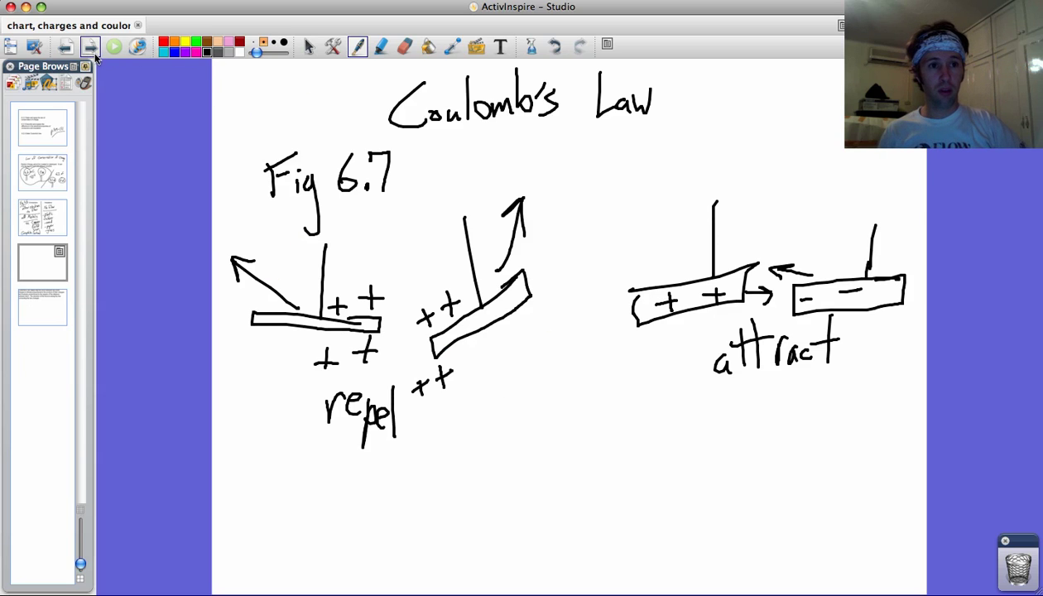
Add a blank page after the next page and write an underlined 'Fig 6.8' title
key("Page_Down")
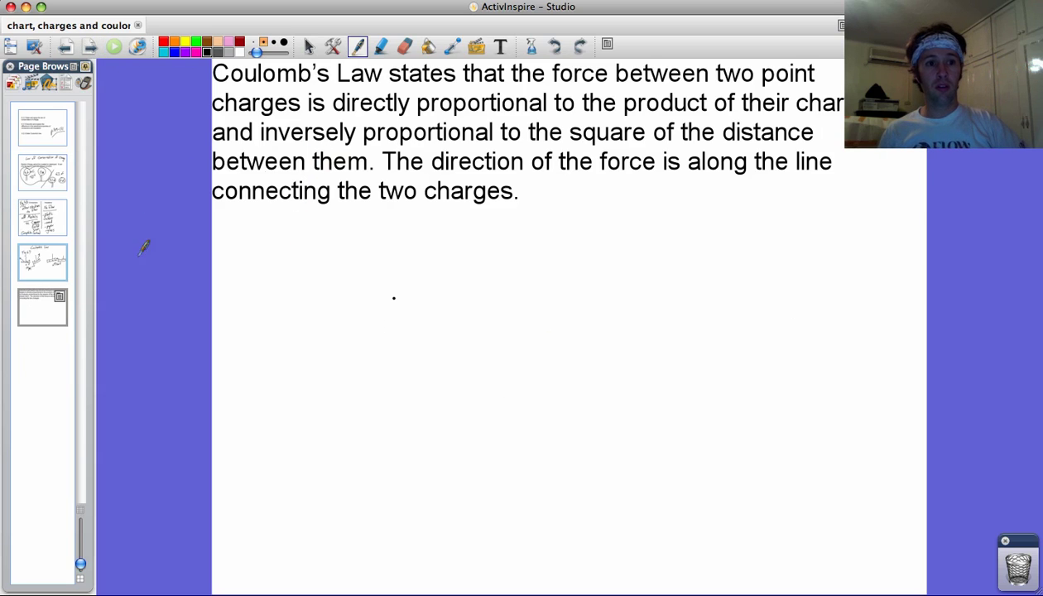
left_click(90, 47)
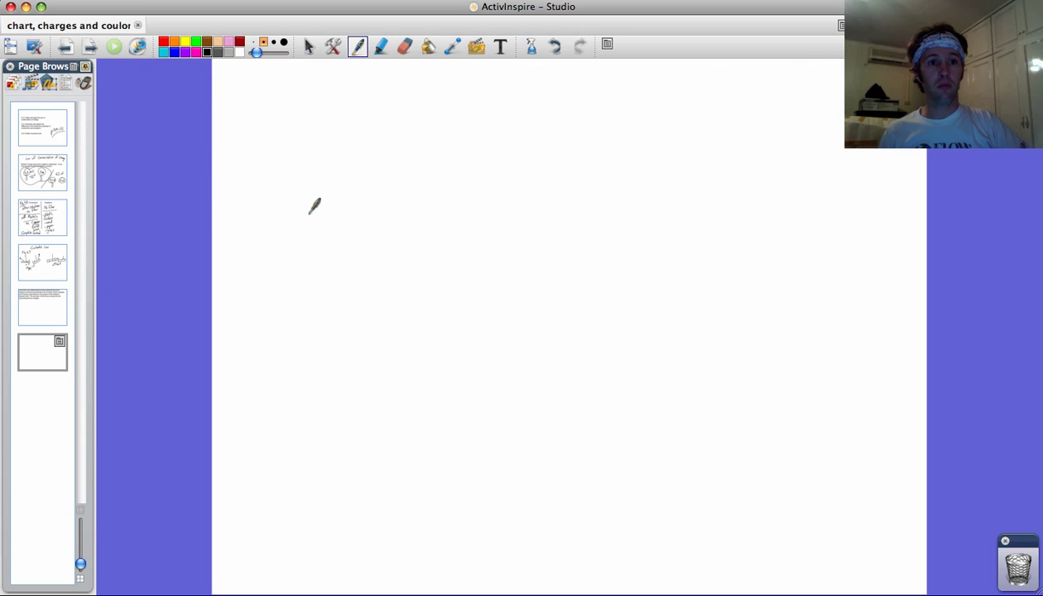
mouse_move(259, 87)
left_mouse_down()
mouse_move(260, 121)
mouse_move(274, 104)
left_mouse_up()
mouse_move(278, 113)
left_mouse_down()
mouse_move(282, 130)
mouse_move(319, 160)
mouse_move(290, 154)
left_mouse_up()
mouse_move(352, 89)
left_mouse_down()
mouse_move(354, 102)
mouse_move(336, 110)
left_mouse_up()
left_click(364, 125)
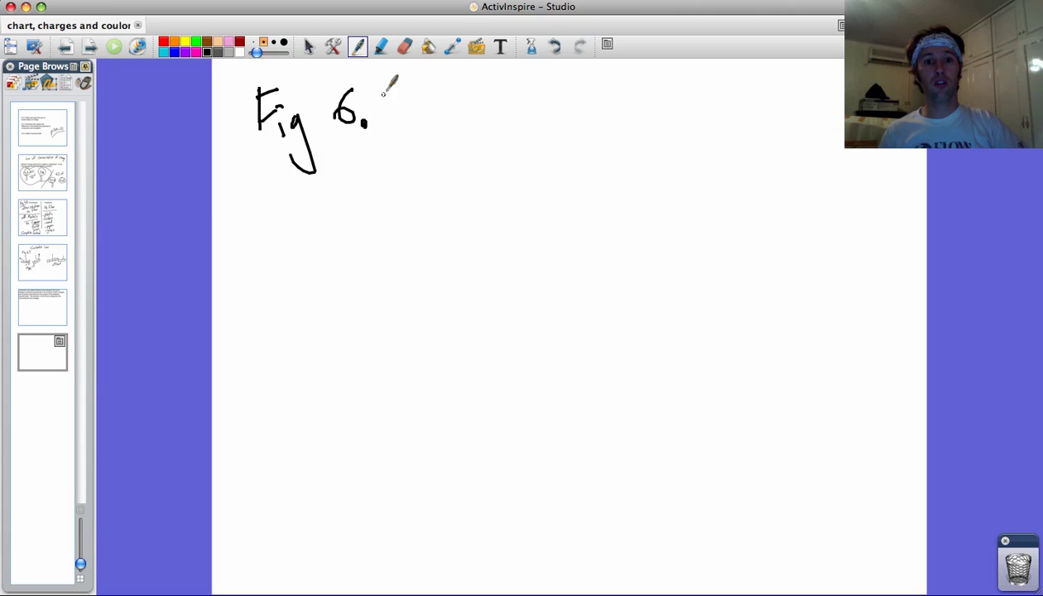
left_click_drag(392, 91, 387, 92)
left_click_drag(411, 152, 261, 187)
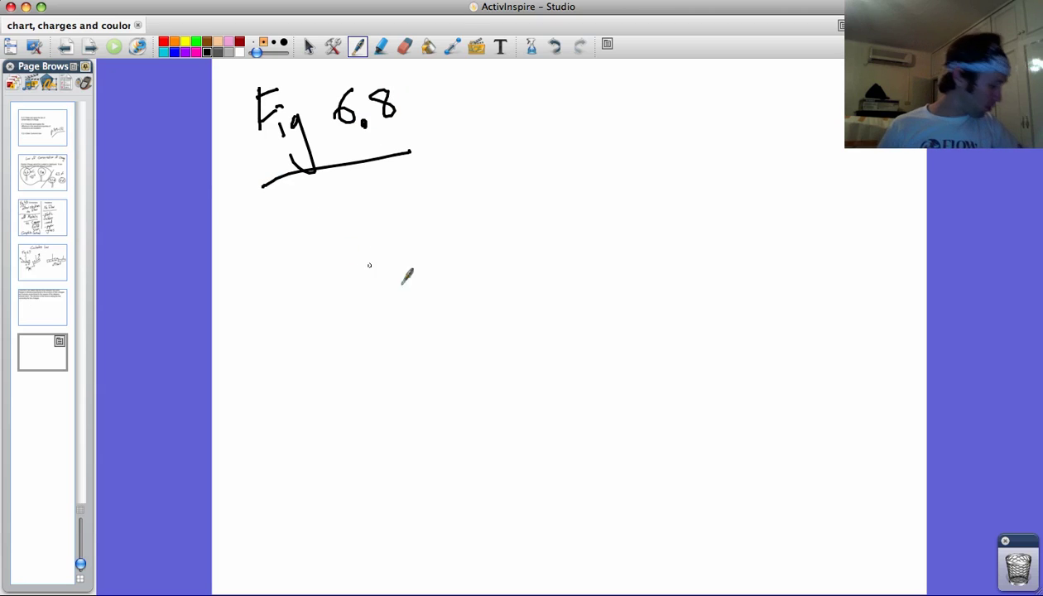
Draw two point charges labelled q1 and q, separated by distance r
left_click_drag(306, 242, 311, 252)
mouse_move(457, 203)
left_mouse_down()
mouse_move(479, 217)
mouse_move(462, 216)
left_mouse_up()
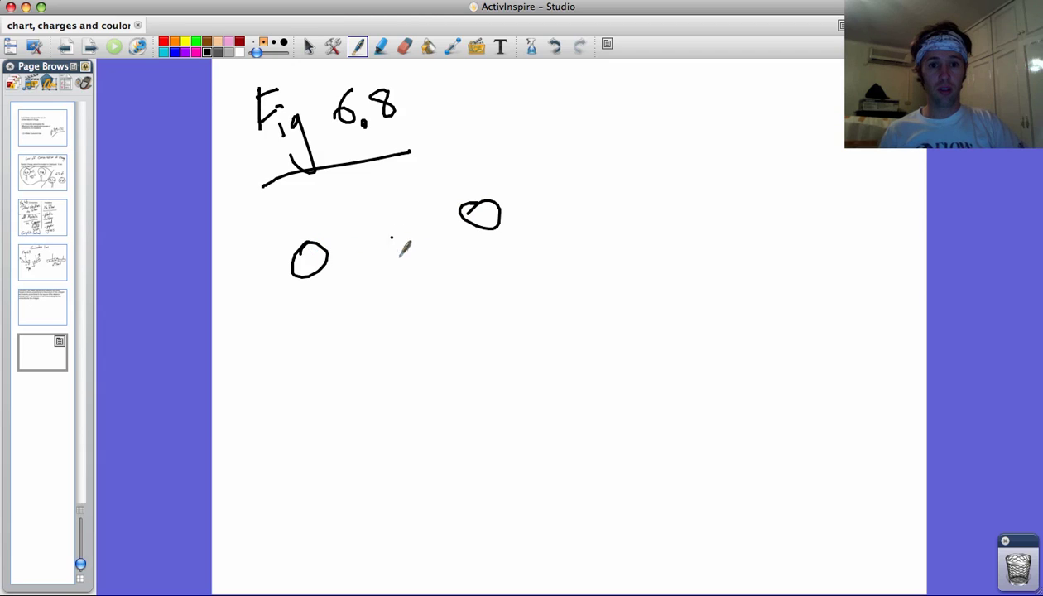
mouse_move(400, 257)
left_mouse_down()
mouse_move(414, 232)
mouse_move(345, 254)
left_mouse_up()
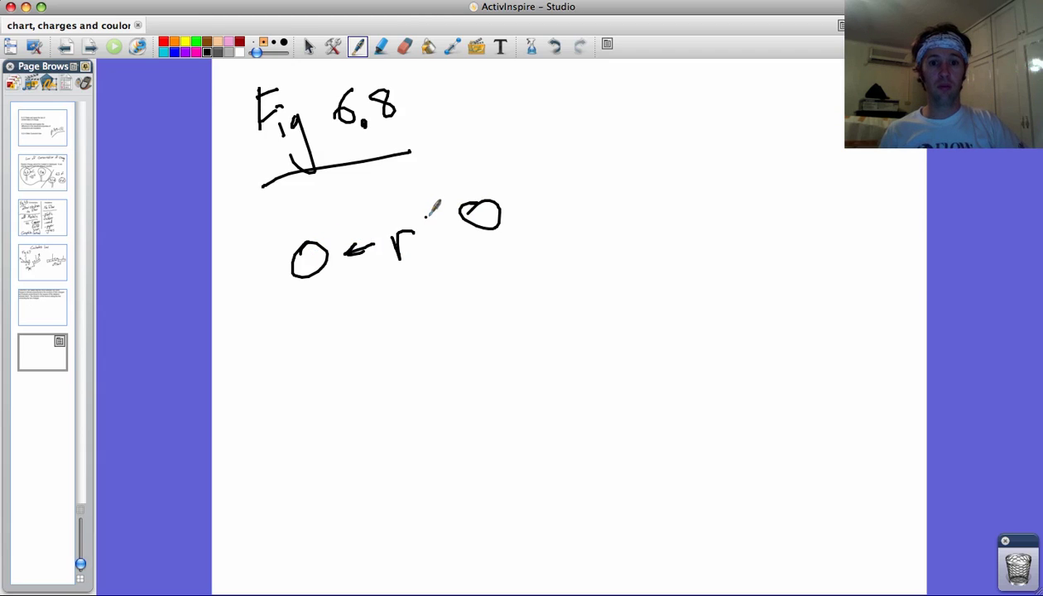
left_click_drag(424, 219, 442, 213)
mouse_move(288, 220)
left_mouse_down()
mouse_move(274, 233)
mouse_move(290, 246)
left_mouse_up()
left_click_drag(473, 159, 476, 194)
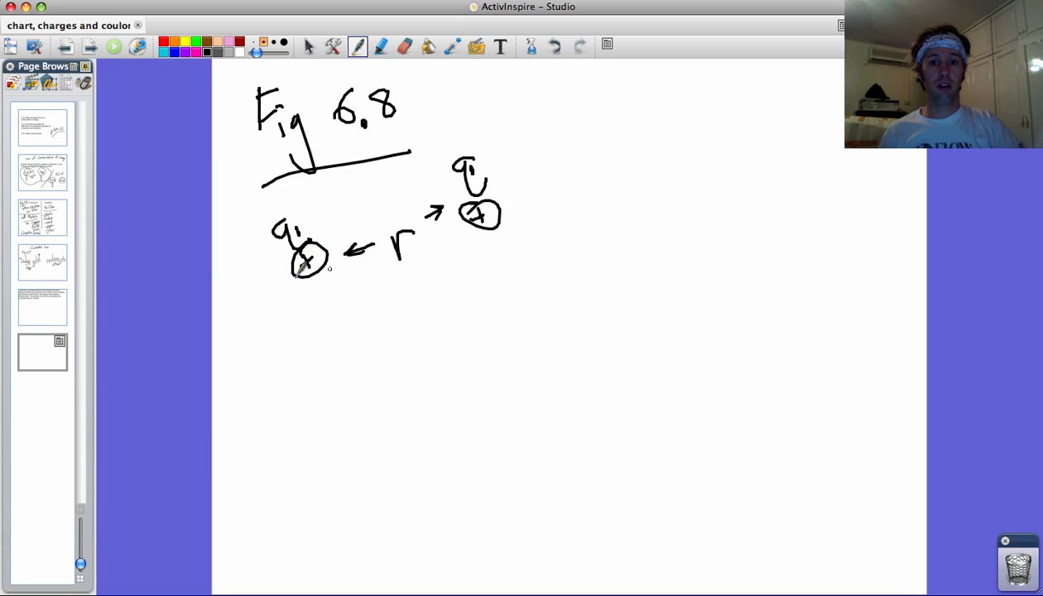
Draw outward force arrows labelled F on both charges
mouse_move(303, 262)
left_mouse_down()
mouse_move(232, 326)
mouse_move(254, 321)
mouse_move(274, 340)
mouse_move(284, 308)
left_mouse_up()
mouse_move(497, 207)
left_mouse_down()
mouse_move(553, 165)
mouse_move(558, 176)
left_mouse_up()
left_click_drag(533, 207, 543, 234)
left_click_drag(534, 214, 553, 200)
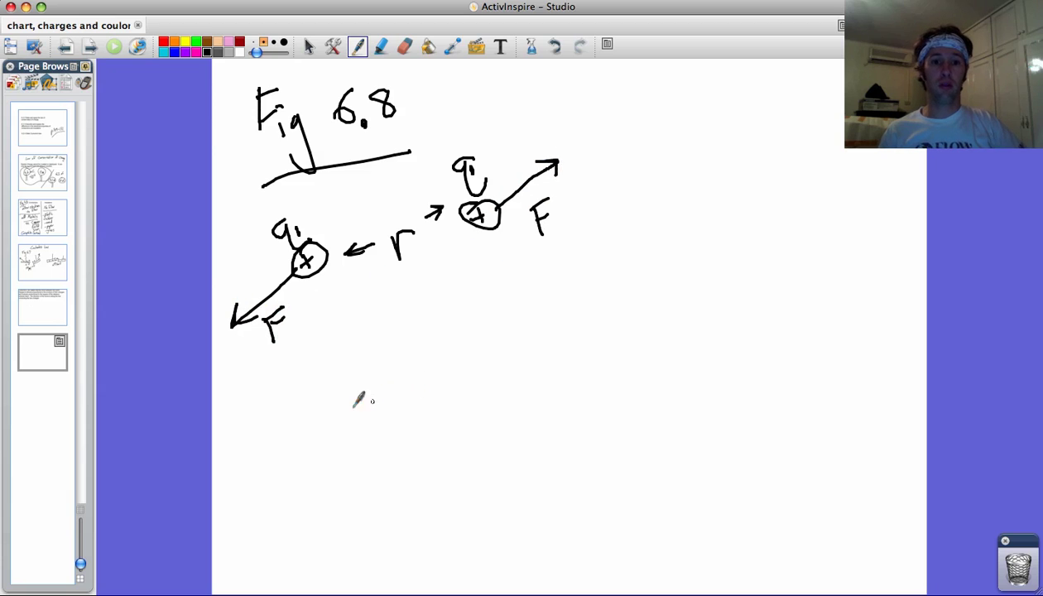
Draw a second charge pair, 2q and q, separated by distance r
left_click_drag(351, 381, 342, 382)
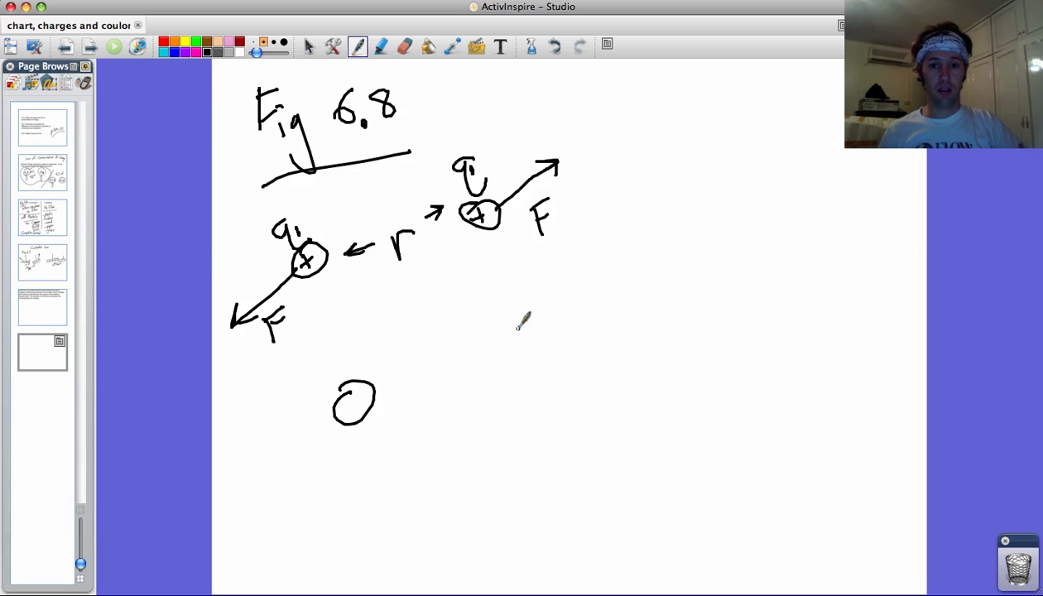
left_click_drag(518, 326, 517, 328)
left_click_drag(423, 357, 429, 381)
mouse_move(427, 366)
left_mouse_down()
mouse_move(439, 353)
mouse_move(382, 387)
left_mouse_up()
left_click_drag(452, 357, 484, 340)
left_click_drag(330, 346, 356, 377)
mouse_move(371, 354)
left_mouse_down()
mouse_move(354, 366)
mouse_move(378, 379)
left_mouse_up()
left_click_drag(502, 304, 503, 319)
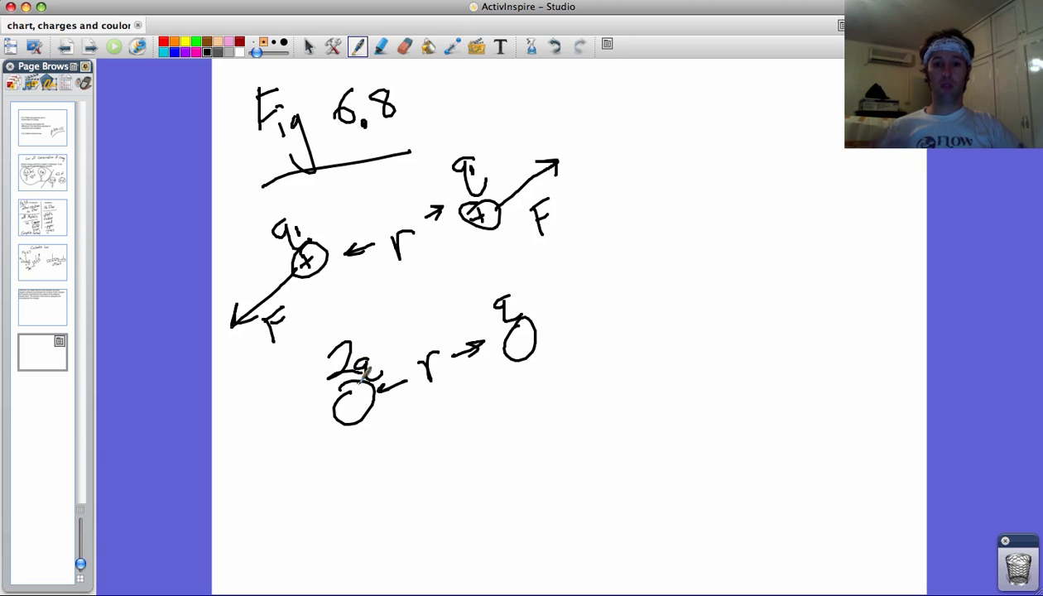
Add outward 2F force arrows on both charges and start a q1 charge below
left_click_drag(348, 414, 215, 519)
mouse_move(234, 484)
left_mouse_down()
mouse_move(252, 514)
mouse_move(296, 515)
mouse_move(318, 463)
mouse_move(316, 485)
left_mouse_up()
mouse_move(548, 300)
left_mouse_down()
mouse_move(537, 338)
mouse_move(570, 335)
left_mouse_up()
mouse_move(584, 298)
left_mouse_down()
mouse_move(586, 335)
mouse_move(597, 300)
left_mouse_up()
left_click_drag(580, 320, 594, 315)
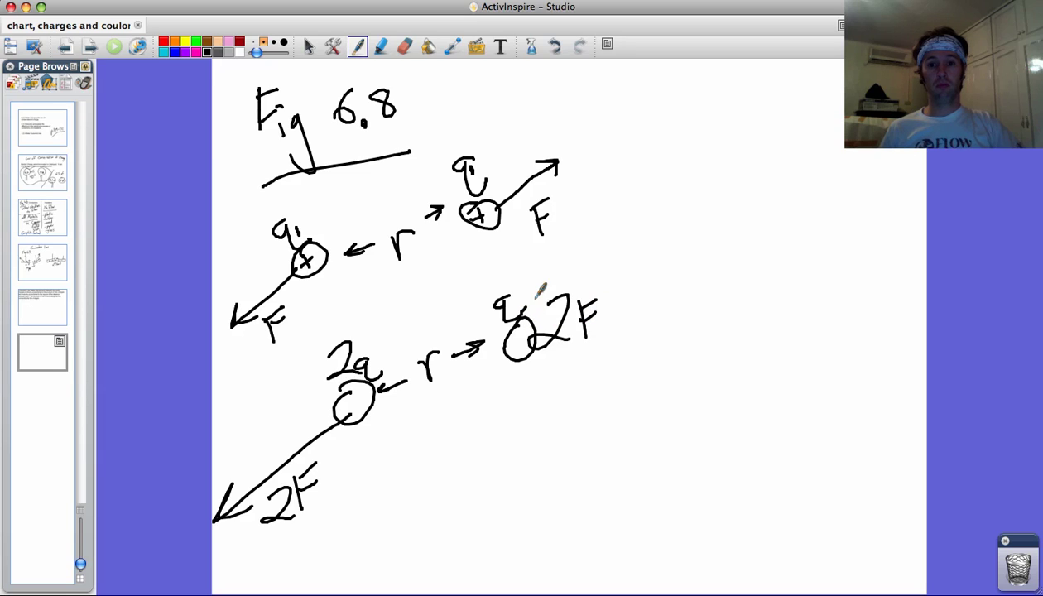
mouse_move(522, 313)
left_mouse_down()
mouse_move(615, 233)
mouse_move(584, 240)
left_mouse_up()
left_click_drag(584, 240, 612, 243)
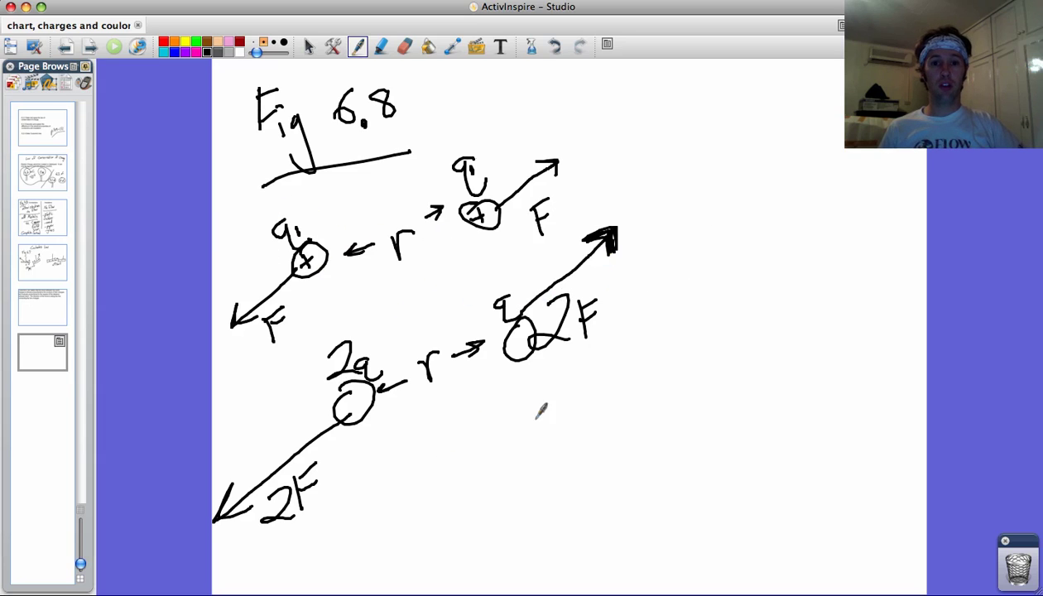
mouse_move(518, 469)
left_mouse_down()
mouse_move(512, 508)
mouse_move(520, 468)
mouse_move(526, 502)
left_mouse_up()
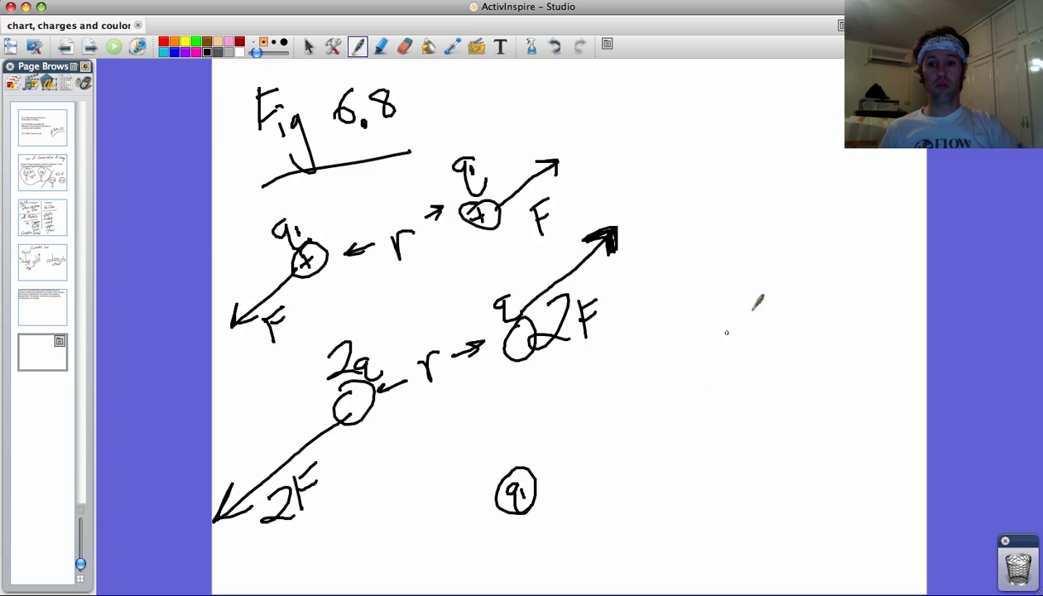
Draw charge q2 farther right and mark their 2r separation with arrows to both charges
mouse_move(793, 275)
left_mouse_down()
mouse_move(791, 263)
mouse_move(791, 281)
mouse_move(813, 305)
left_mouse_up()
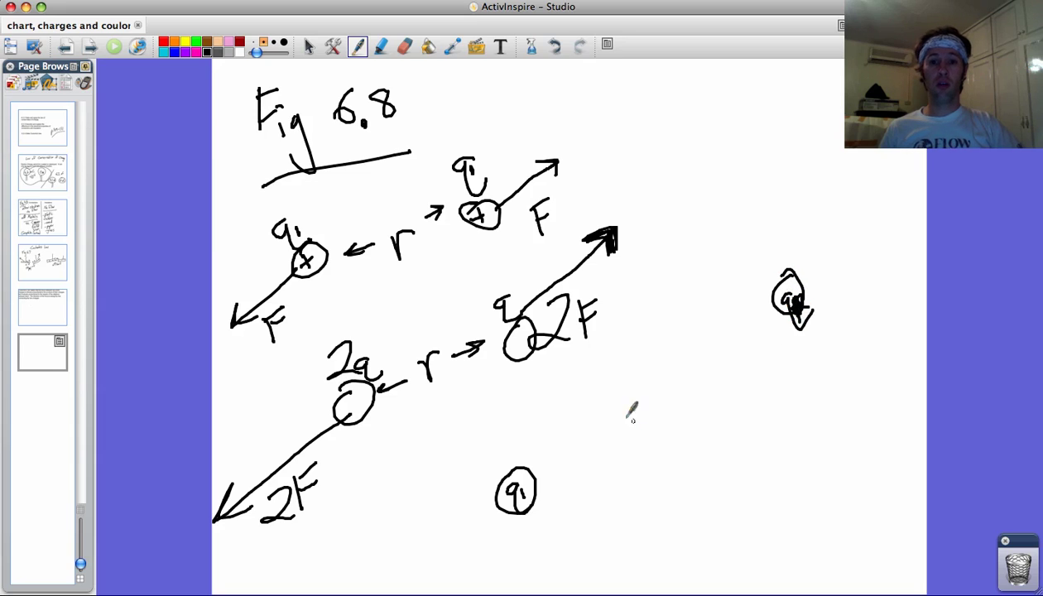
mouse_move(640, 396)
left_mouse_down()
mouse_move(632, 431)
mouse_move(662, 424)
left_mouse_up()
mouse_move(667, 420)
left_mouse_down()
mouse_move(672, 395)
mouse_move(689, 387)
left_mouse_up()
mouse_move(631, 418)
left_mouse_down()
mouse_move(548, 476)
mouse_move(578, 463)
left_mouse_up()
mouse_move(667, 376)
left_mouse_down()
mouse_move(748, 303)
mouse_move(766, 304)
left_mouse_up()
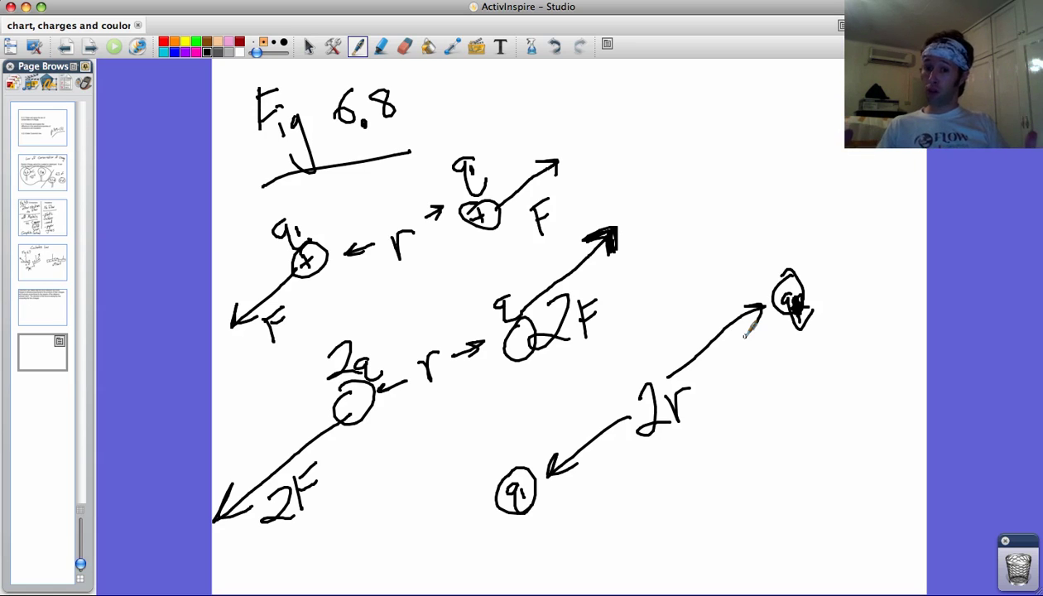
Add force arrows labelled F/4 on q1 and q2, then return to the Coulomb's Law page
mouse_move(507, 496)
left_mouse_down()
mouse_move(450, 540)
mouse_move(477, 533)
left_mouse_up()
left_click_drag(433, 472, 433, 507)
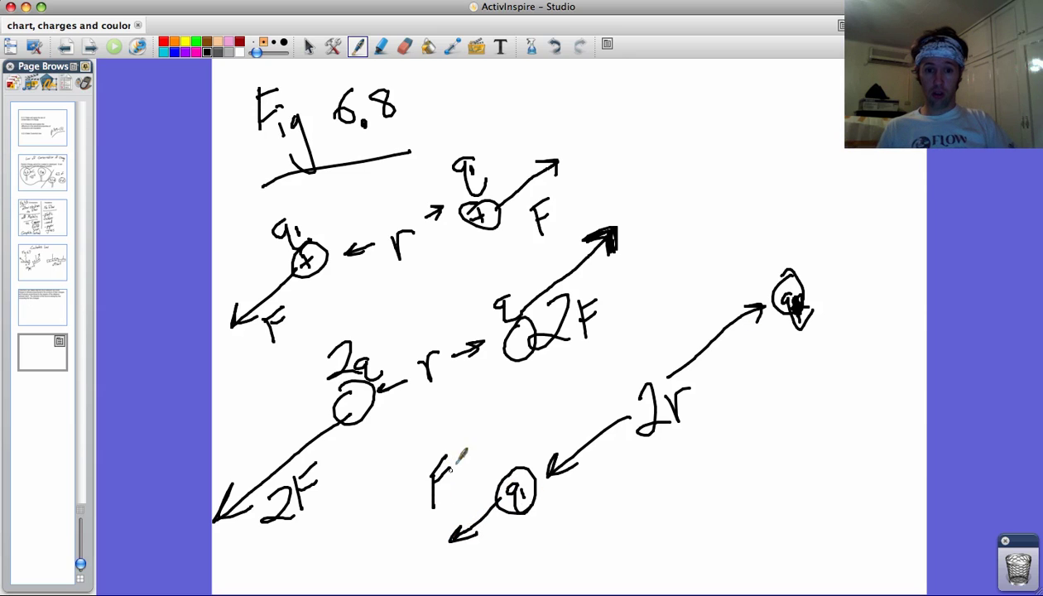
mouse_move(456, 454)
left_mouse_down()
mouse_move(447, 507)
mouse_move(478, 490)
left_mouse_up()
left_click_drag(473, 474, 471, 511)
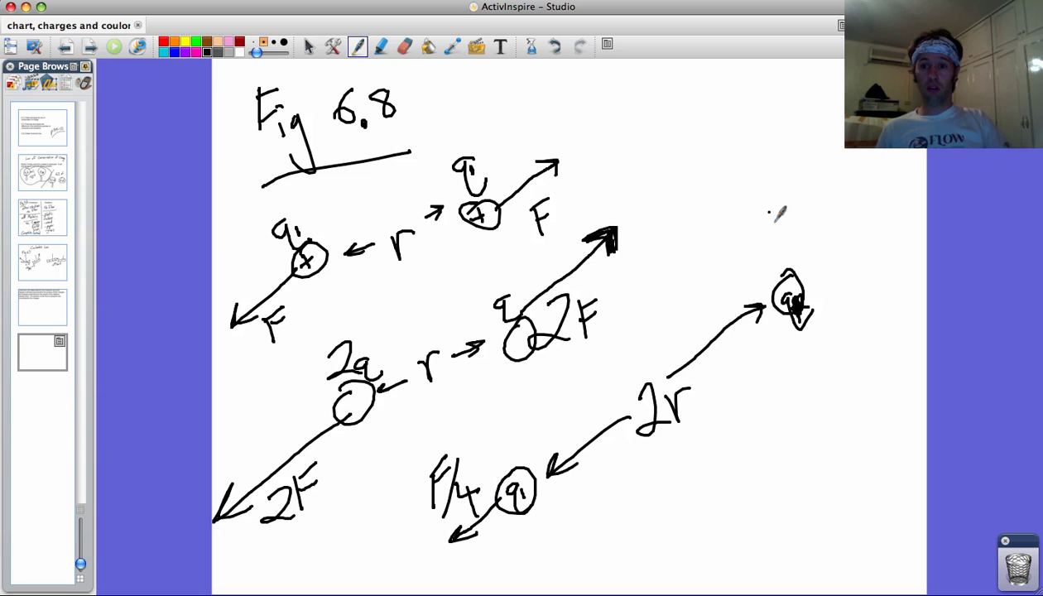
mouse_move(772, 209)
left_mouse_down()
mouse_move(778, 242)
mouse_move(794, 192)
left_mouse_up()
mouse_move(768, 234)
left_mouse_down()
mouse_move(787, 222)
mouse_move(793, 269)
mouse_move(823, 246)
left_mouse_up()
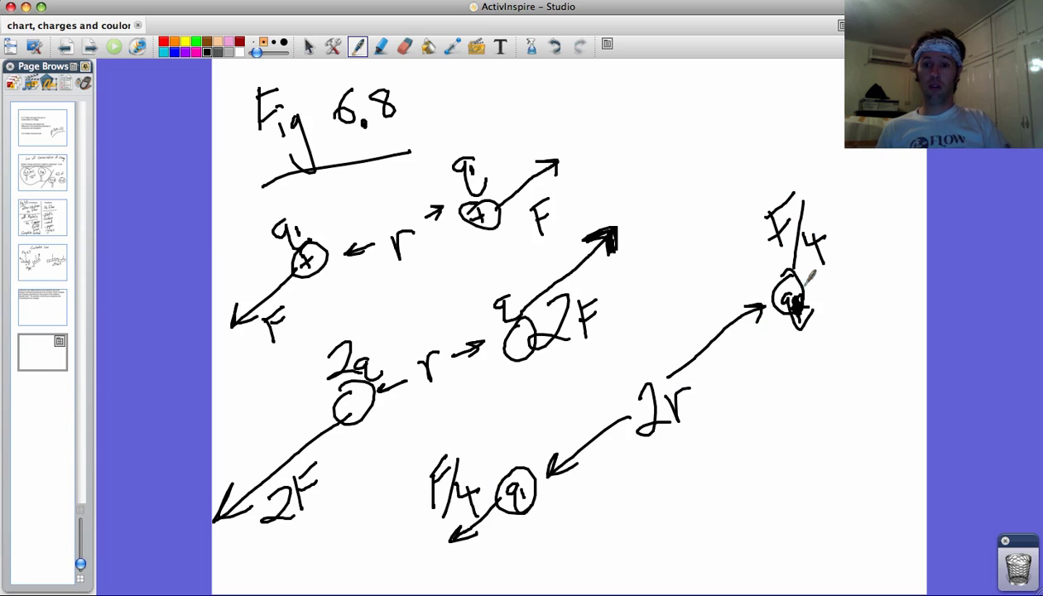
mouse_move(805, 283)
left_mouse_down()
mouse_move(853, 239)
mouse_move(850, 253)
left_mouse_up()
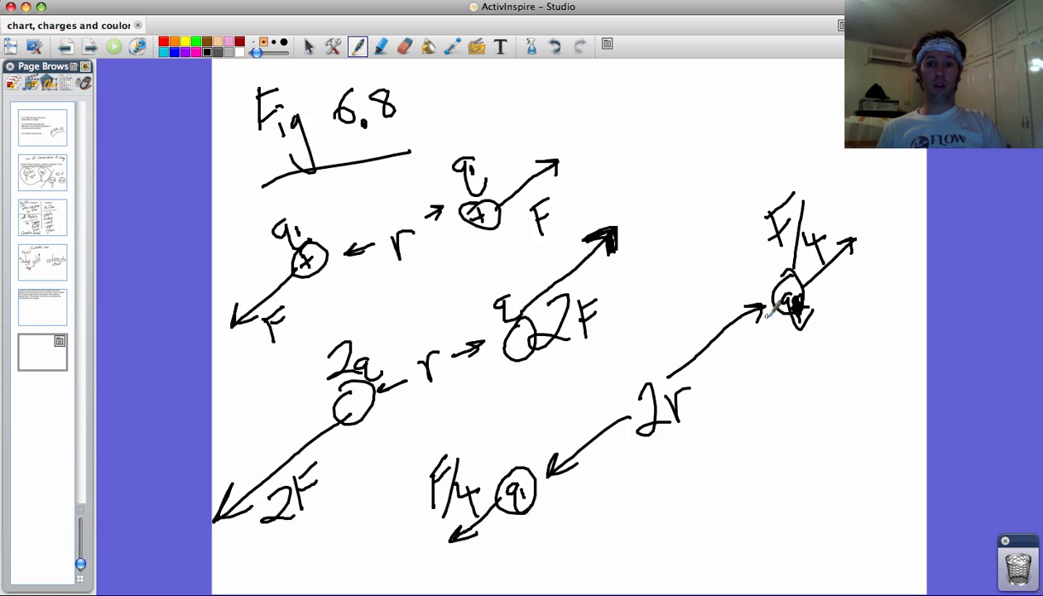
left_click(60, 313)
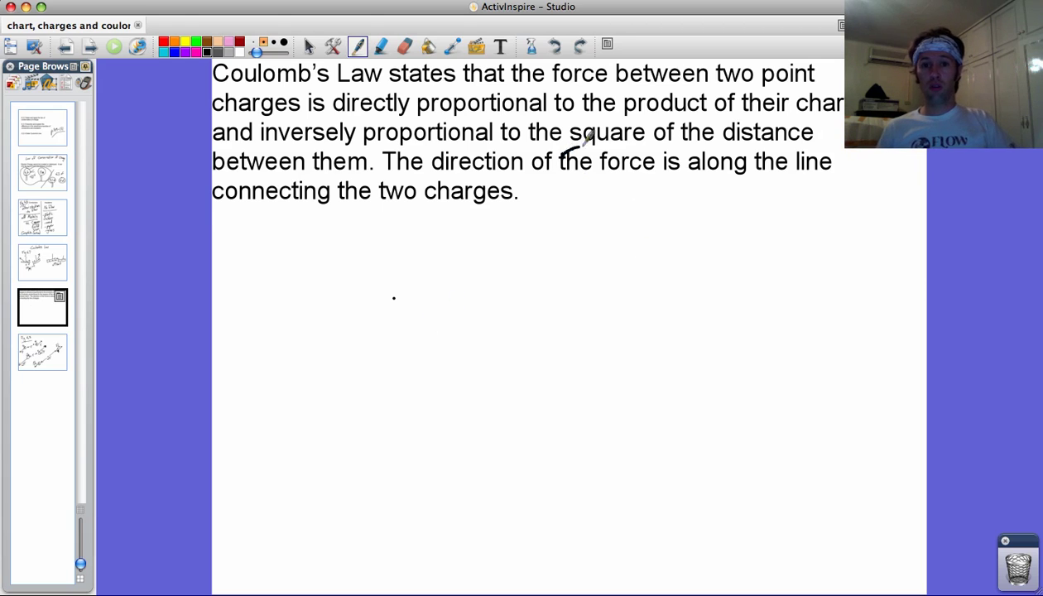
Underline 'square of the distance' and start the handwritten equation with F = k
left_click_drag(591, 140, 765, 146)
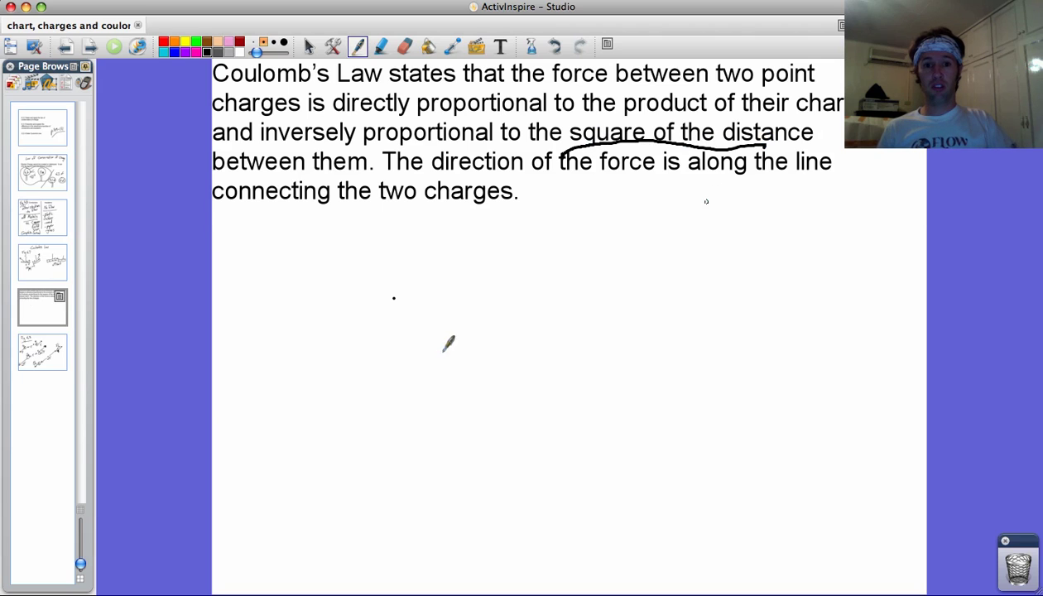
left_click_drag(398, 269, 388, 346)
mouse_move(394, 311)
left_mouse_down()
mouse_move(445, 248)
mouse_move(435, 289)
mouse_move(489, 291)
mouse_move(497, 306)
left_mouse_up()
left_click_drag(549, 246, 545, 311)
left_click_drag(571, 278, 574, 304)
Complete the formula with q1q2 over r² as a fraction
mouse_move(620, 270)
left_mouse_down()
mouse_move(616, 288)
mouse_move(646, 325)
mouse_move(629, 304)
left_mouse_up()
mouse_move(677, 255)
left_mouse_down()
mouse_move(675, 319)
mouse_move(709, 305)
left_mouse_up()
left_click_drag(685, 270, 703, 286)
left_click_drag(543, 357, 727, 288)
left_click_drag(627, 369, 627, 406)
mouse_move(627, 383)
left_mouse_down()
mouse_move(662, 356)
mouse_move(685, 354)
left_mouse_up()
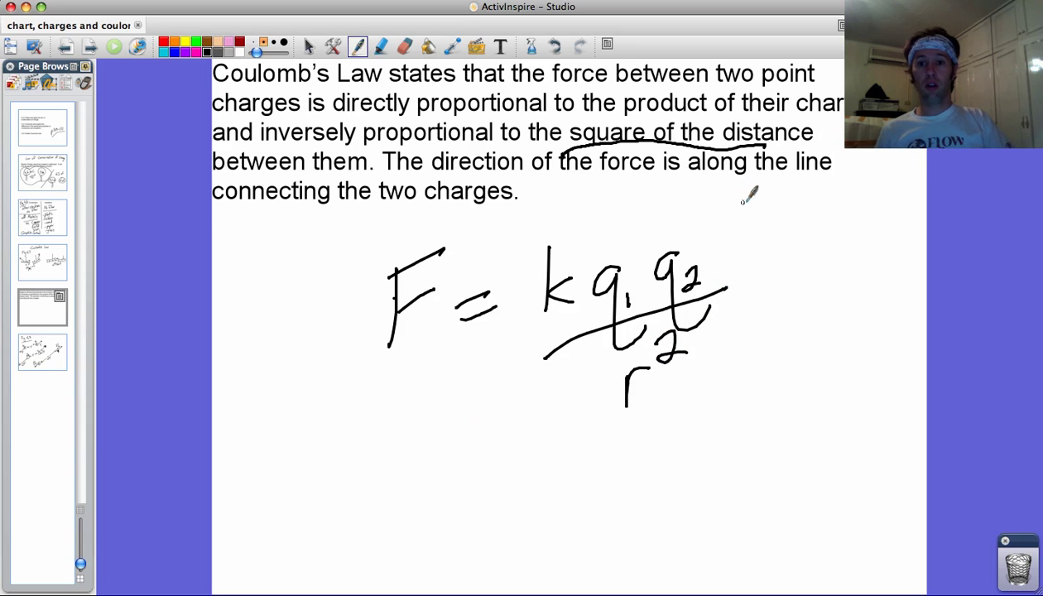
Write the label 'charges' beside the equation with arrows to q1 and q2
left_click_drag(747, 197, 739, 219)
mouse_move(758, 166)
left_mouse_down()
mouse_move(766, 213)
mouse_move(809, 197)
mouse_move(816, 239)
left_mouse_up()
mouse_move(832, 189)
left_mouse_down()
mouse_move(849, 199)
mouse_move(838, 212)
left_mouse_up()
mouse_move(720, 205)
left_mouse_down()
mouse_move(684, 245)
mouse_move(697, 242)
mouse_move(666, 206)
mouse_move(623, 263)
mouse_move(644, 264)
left_mouse_up()
Write the label 'distance' beside the denominator with an arrow to r
mouse_move(766, 366)
left_mouse_down()
mouse_move(768, 383)
mouse_move(779, 374)
left_mouse_up()
left_click_drag(782, 345, 783, 348)
left_click_drag(800, 348, 787, 377)
left_click_drag(810, 313, 803, 376)
mouse_move(786, 341)
left_mouse_down()
mouse_move(824, 333)
mouse_move(828, 349)
left_mouse_up()
mouse_move(840, 330)
left_mouse_down()
mouse_move(846, 351)
mouse_move(861, 339)
mouse_move(866, 348)
left_mouse_up()
left_click_drag(876, 338, 887, 331)
mouse_move(731, 382)
left_mouse_down()
mouse_move(639, 396)
mouse_move(662, 401)
left_mouse_up()
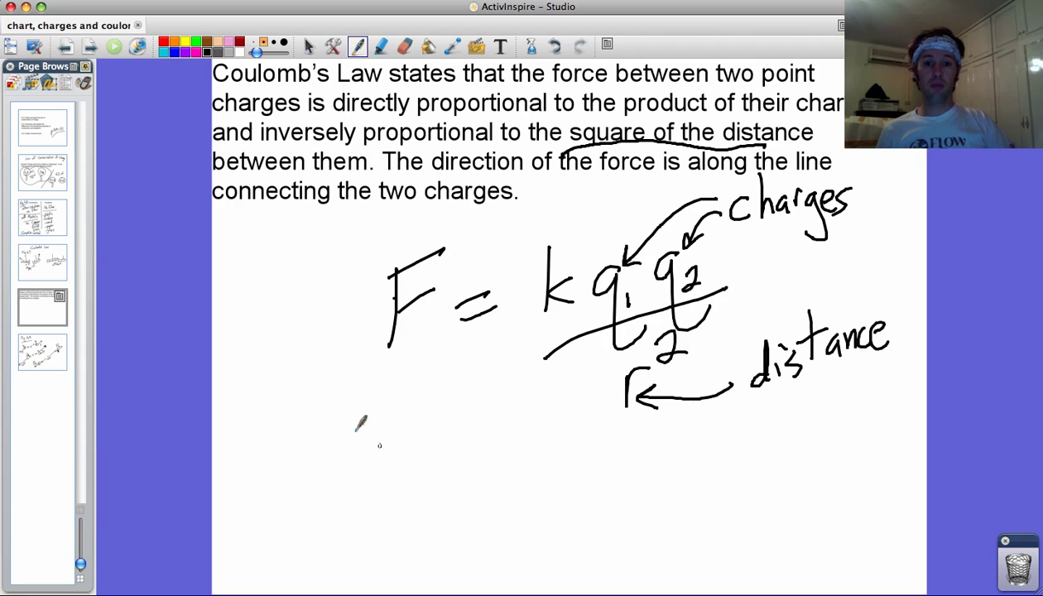
Annotate the constant k with an arrow and its value 8.99×10⁹ Nm²/C²
mouse_move(401, 443)
left_mouse_down()
mouse_move(410, 416)
mouse_move(524, 316)
mouse_move(526, 335)
left_mouse_up()
mouse_move(363, 476)
left_mouse_down()
mouse_move(347, 478)
mouse_move(346, 507)
left_mouse_up()
left_click(375, 498)
mouse_move(394, 467)
left_mouse_down()
mouse_move(383, 477)
mouse_move(395, 495)
left_mouse_up()
mouse_move(410, 462)
left_mouse_down()
mouse_move(440, 457)
mouse_move(479, 414)
left_mouse_up()
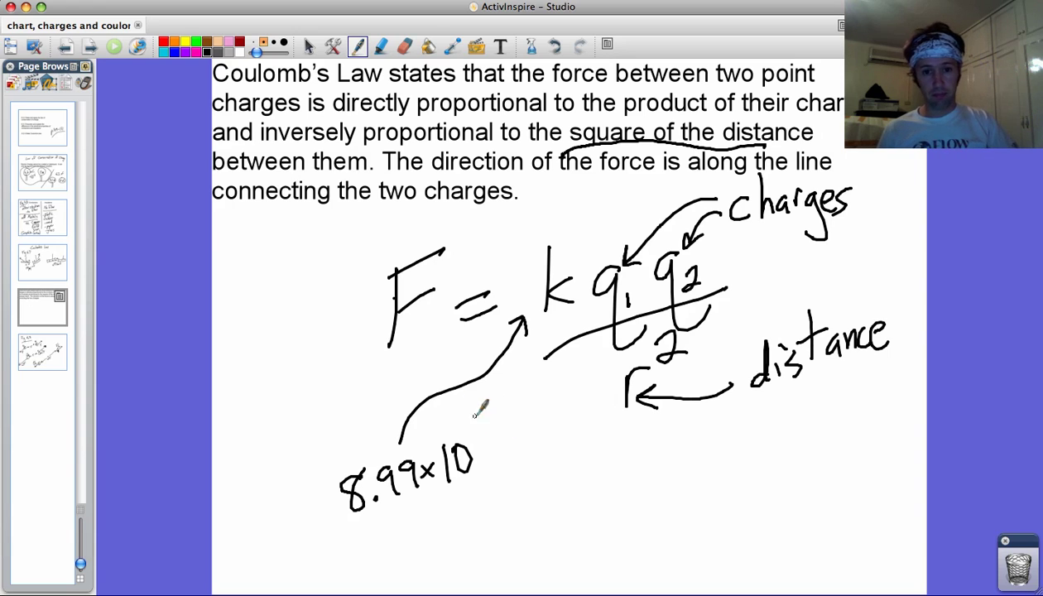
left_click_drag(478, 419, 472, 437)
mouse_move(514, 409)
left_mouse_down()
mouse_move(511, 439)
mouse_move(527, 408)
mouse_move(553, 423)
mouse_move(566, 406)
mouse_move(511, 474)
mouse_move(557, 474)
mouse_move(573, 452)
left_mouse_up()
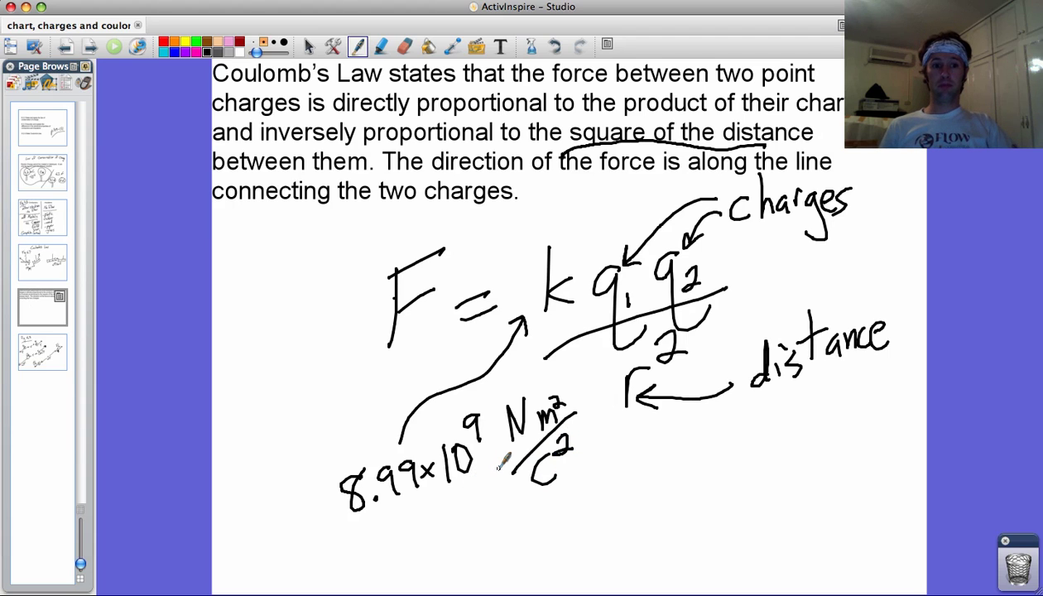